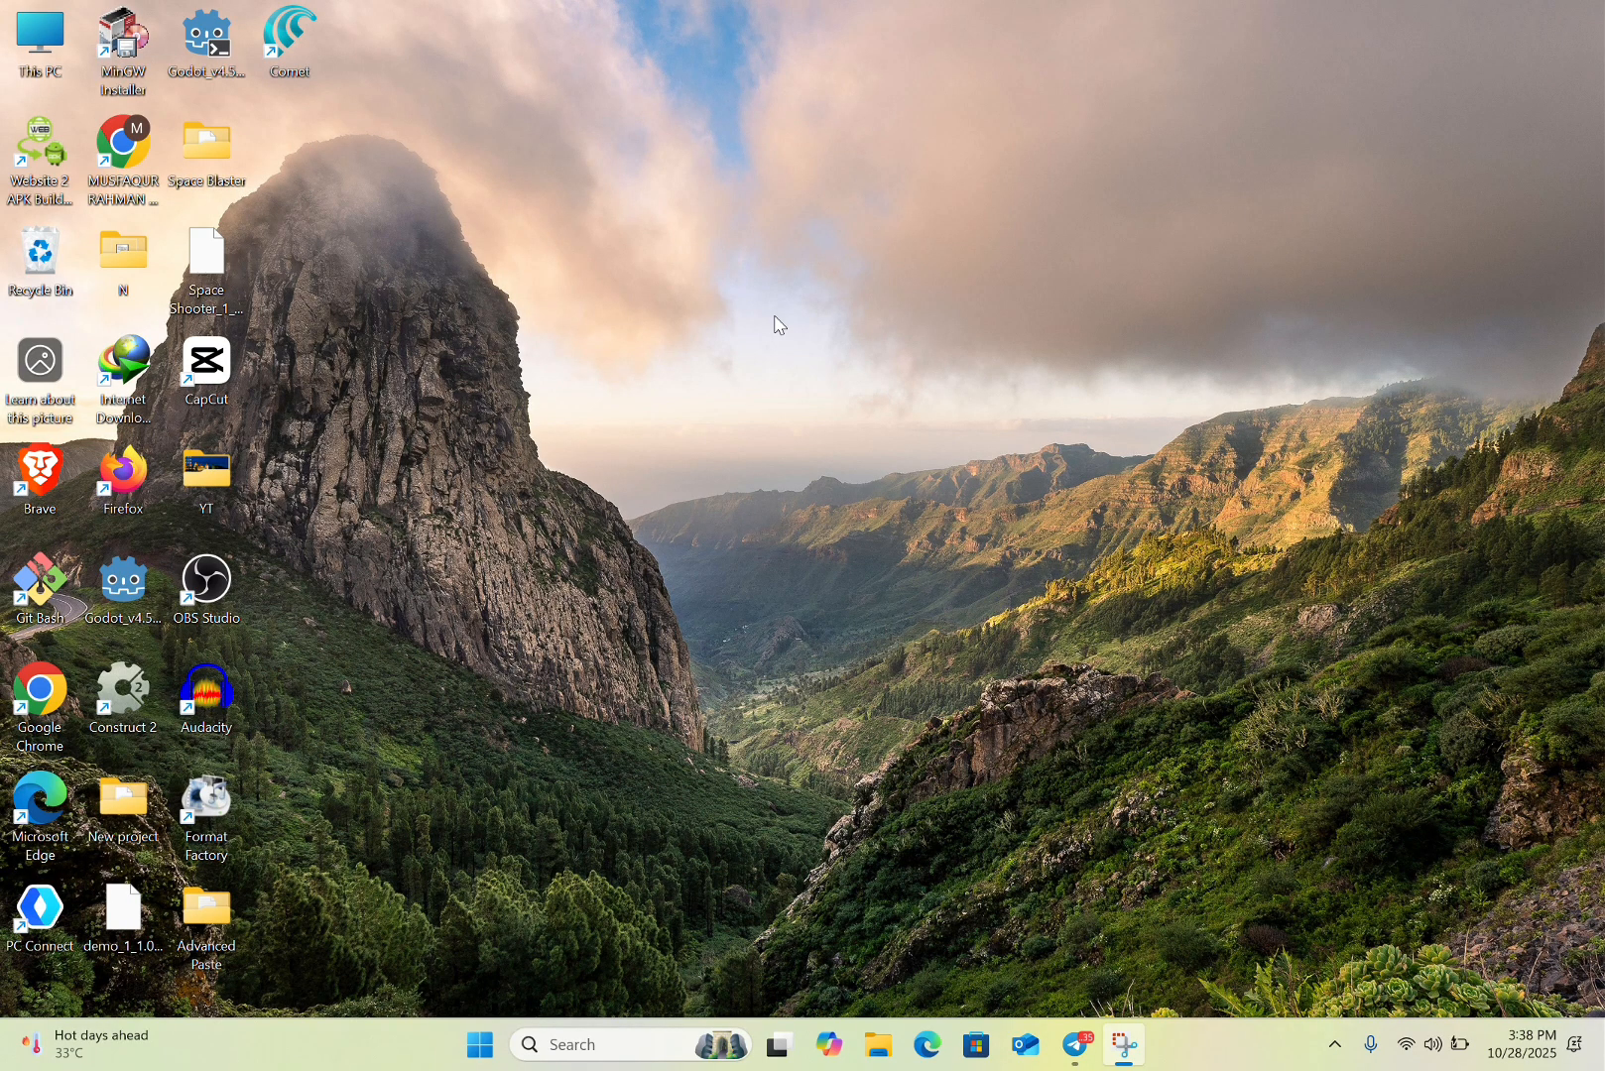
Open Google Chrome with the second profile and search Google for "comet browser".
double_click(40, 699)
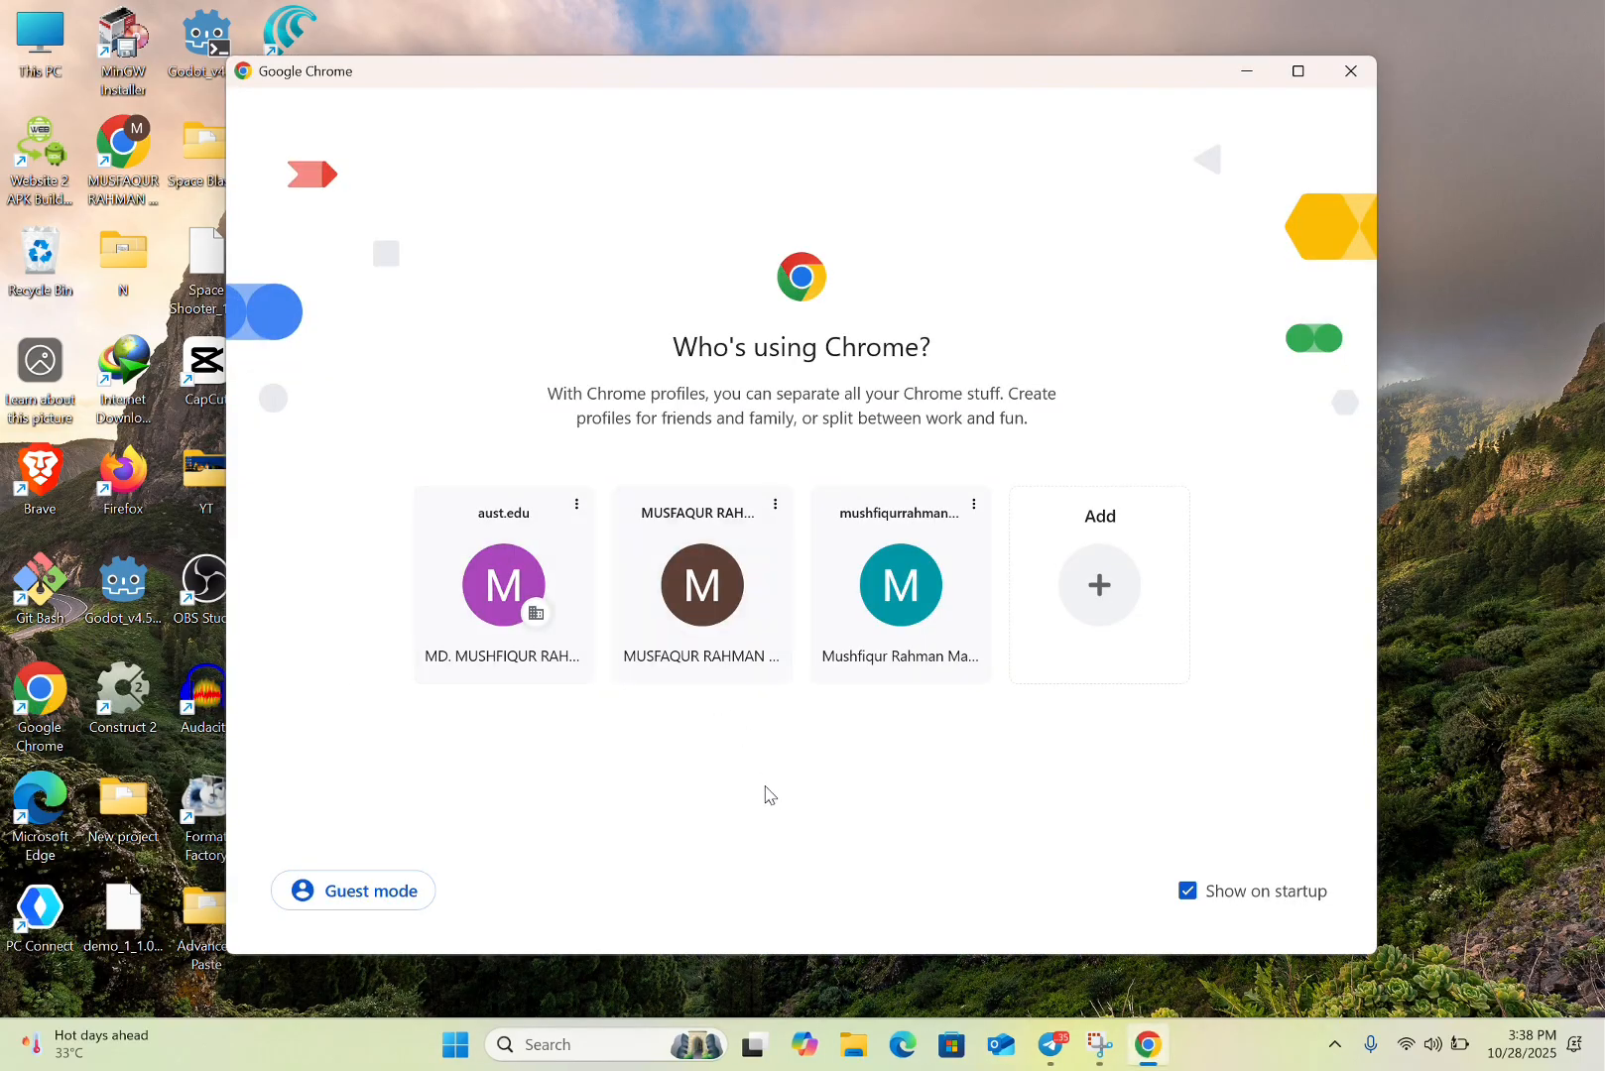
left_click(718, 645)
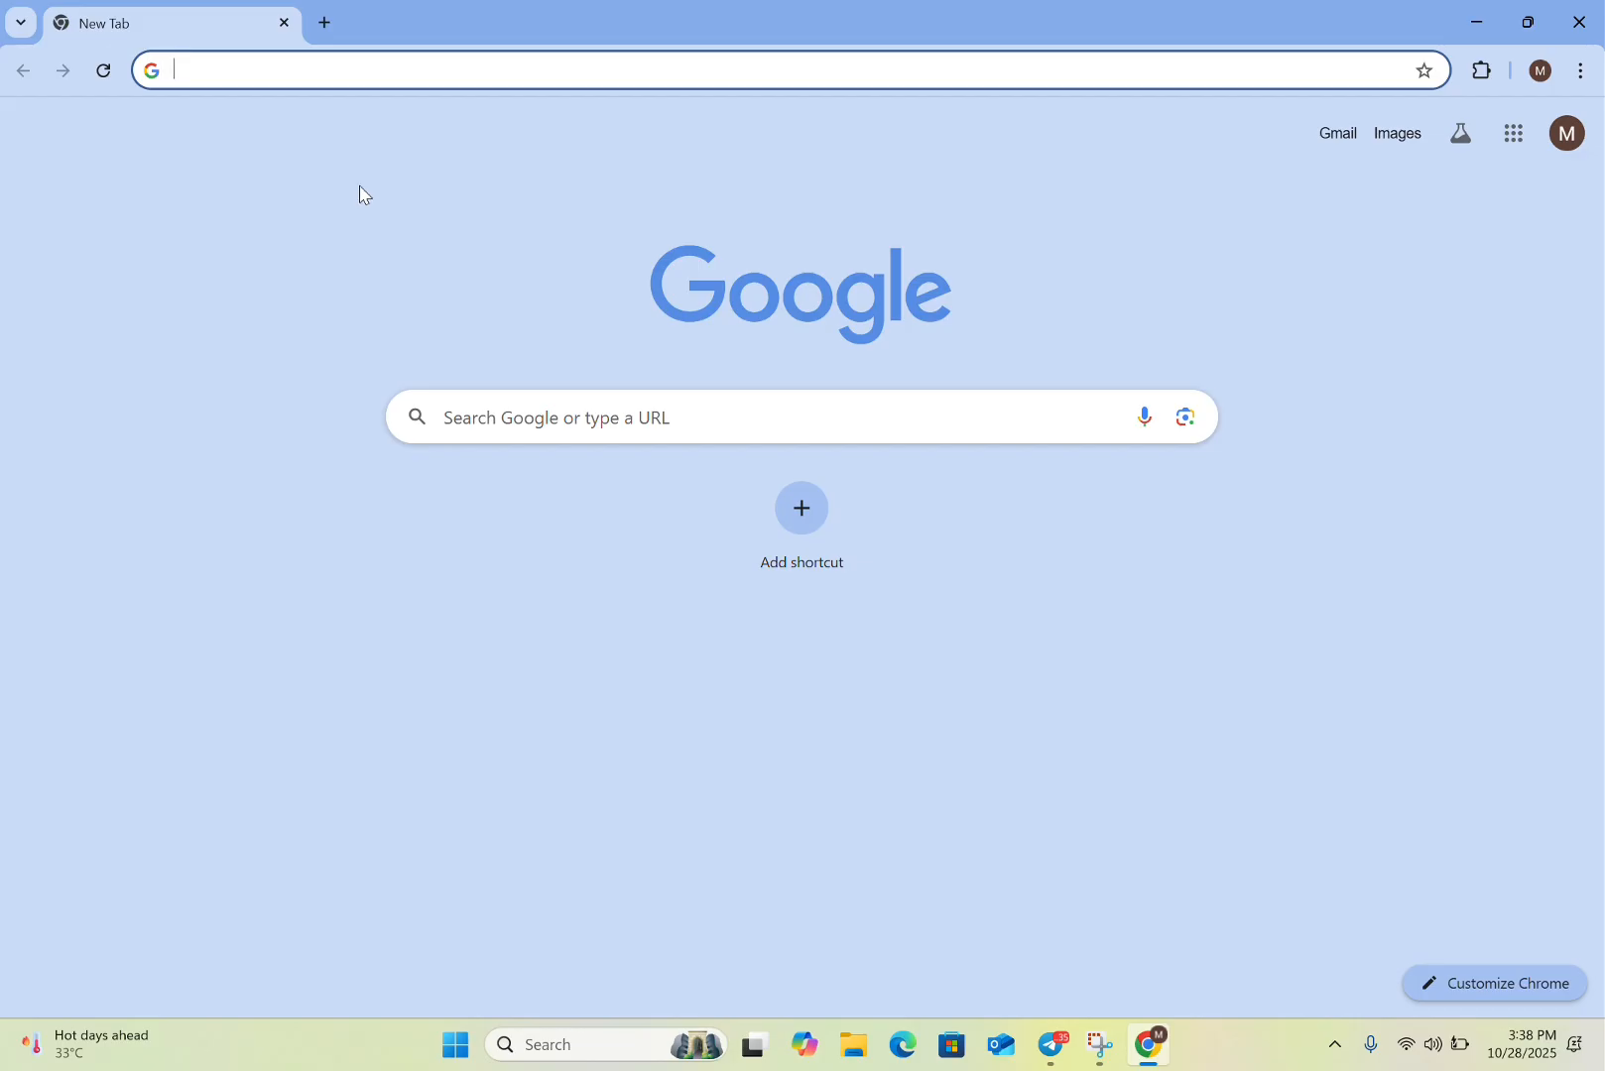
type("comm")
key("BackSpace")
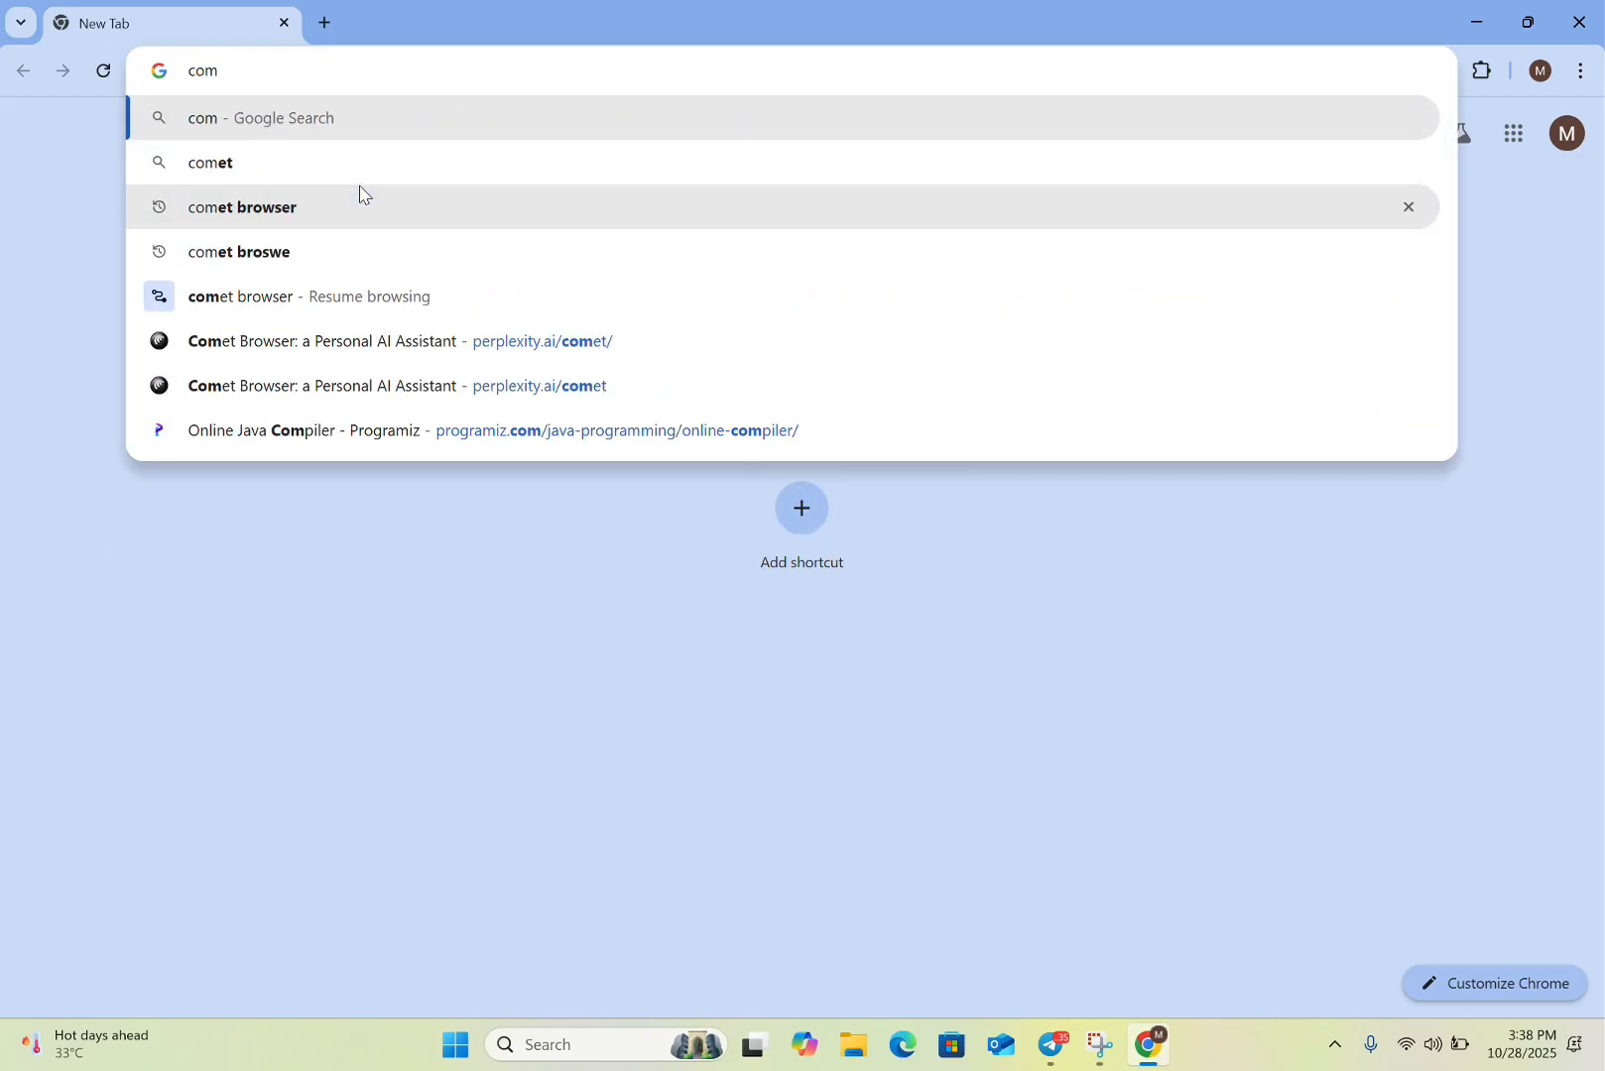
type("r")
key("BackSpace")
type("et")
key("BackSpace")
key("BackSpace")
key("BackSpace")
type("et br")
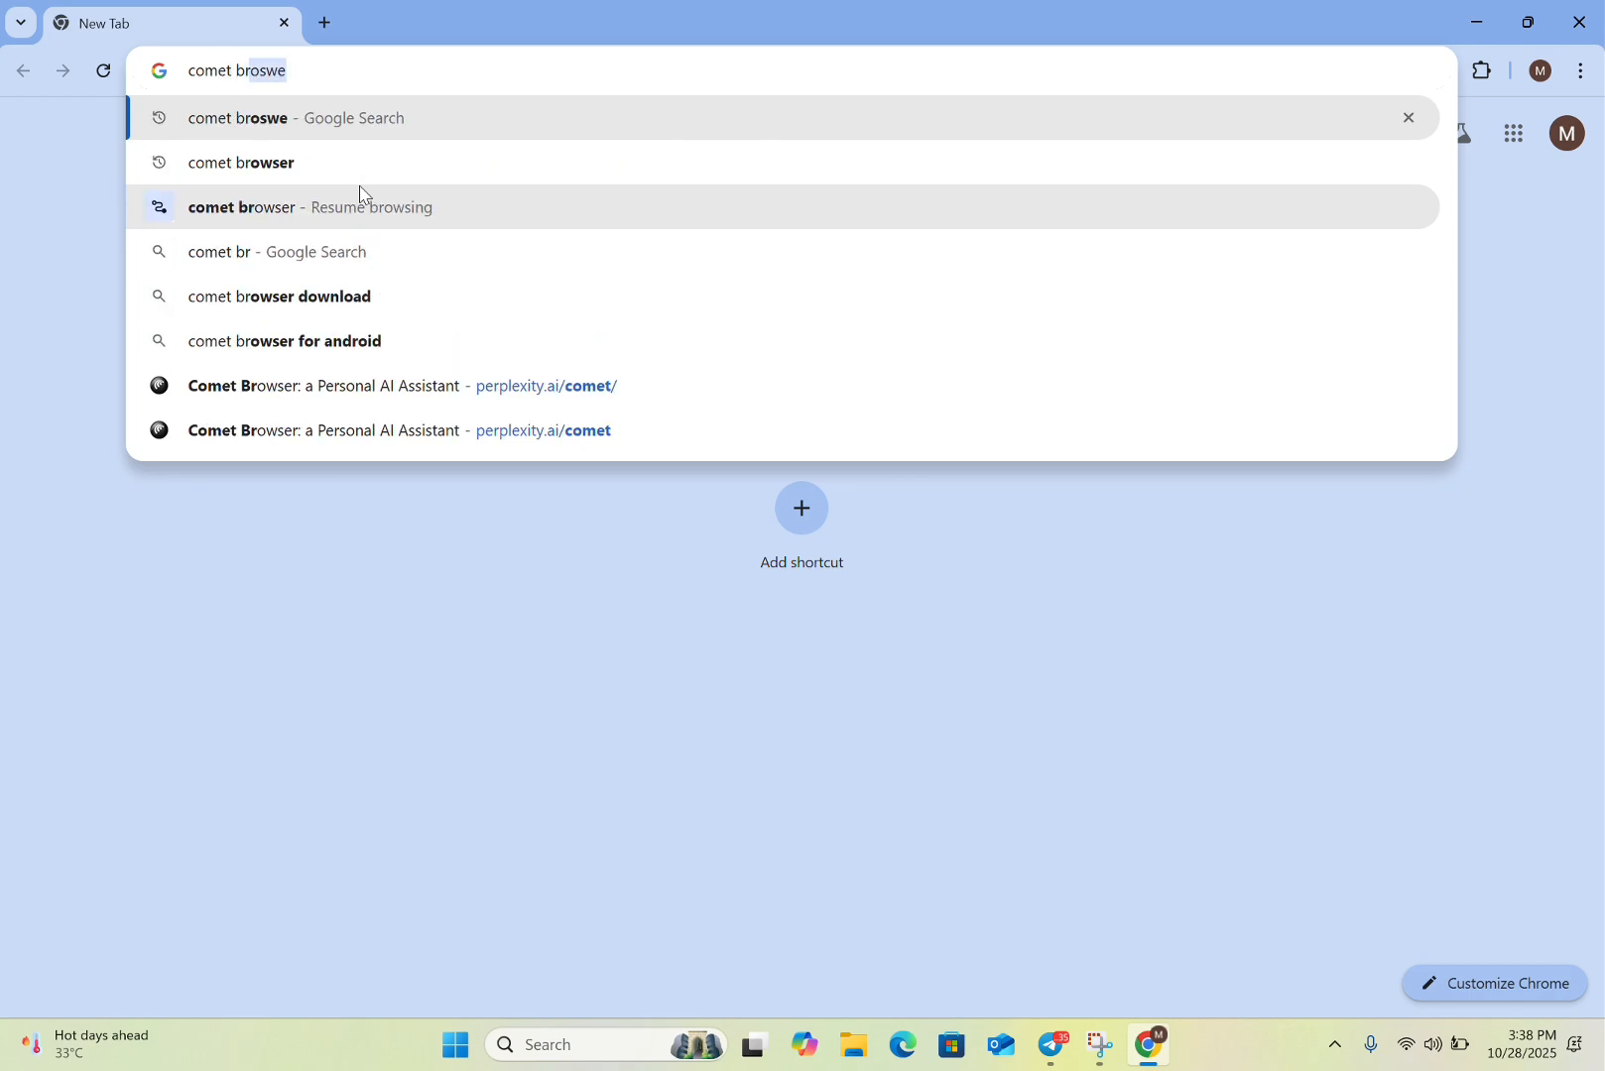
key("Up")
key("Down")
key("Down")
key("Return")
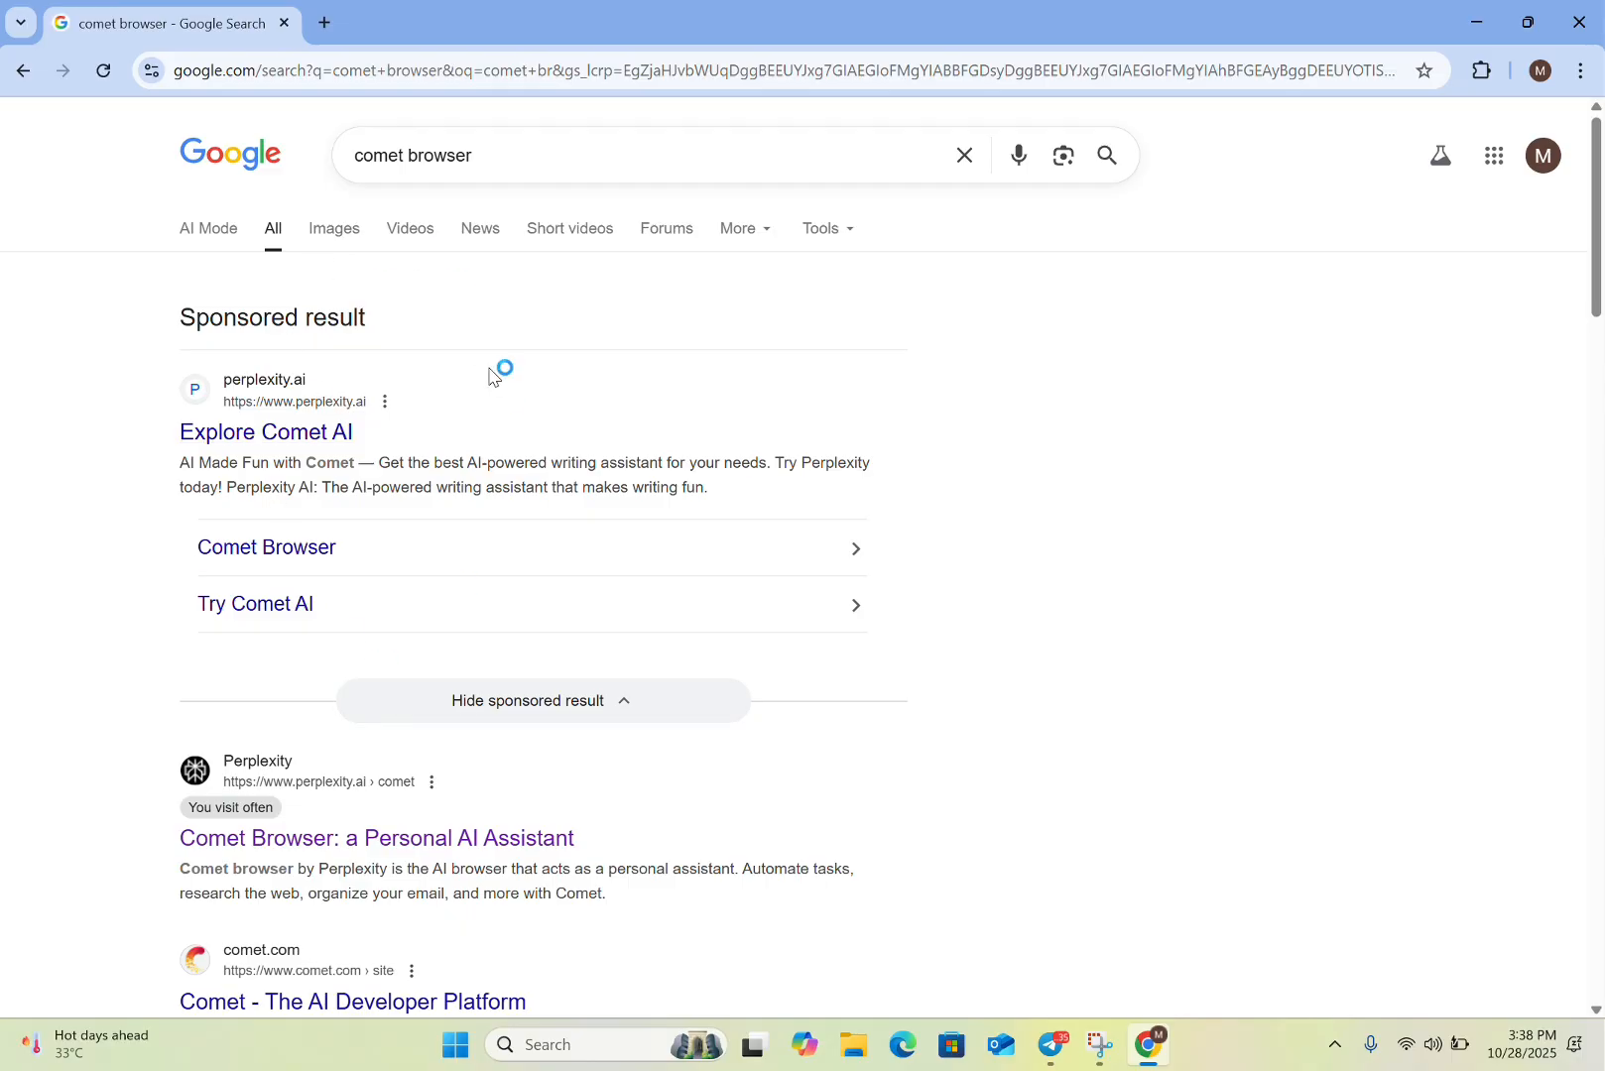
Open Perplexity's Comet Browser page from the results and download the installer comet_installer_latest_2.exe.
scroll(512, 694, "down", 3)
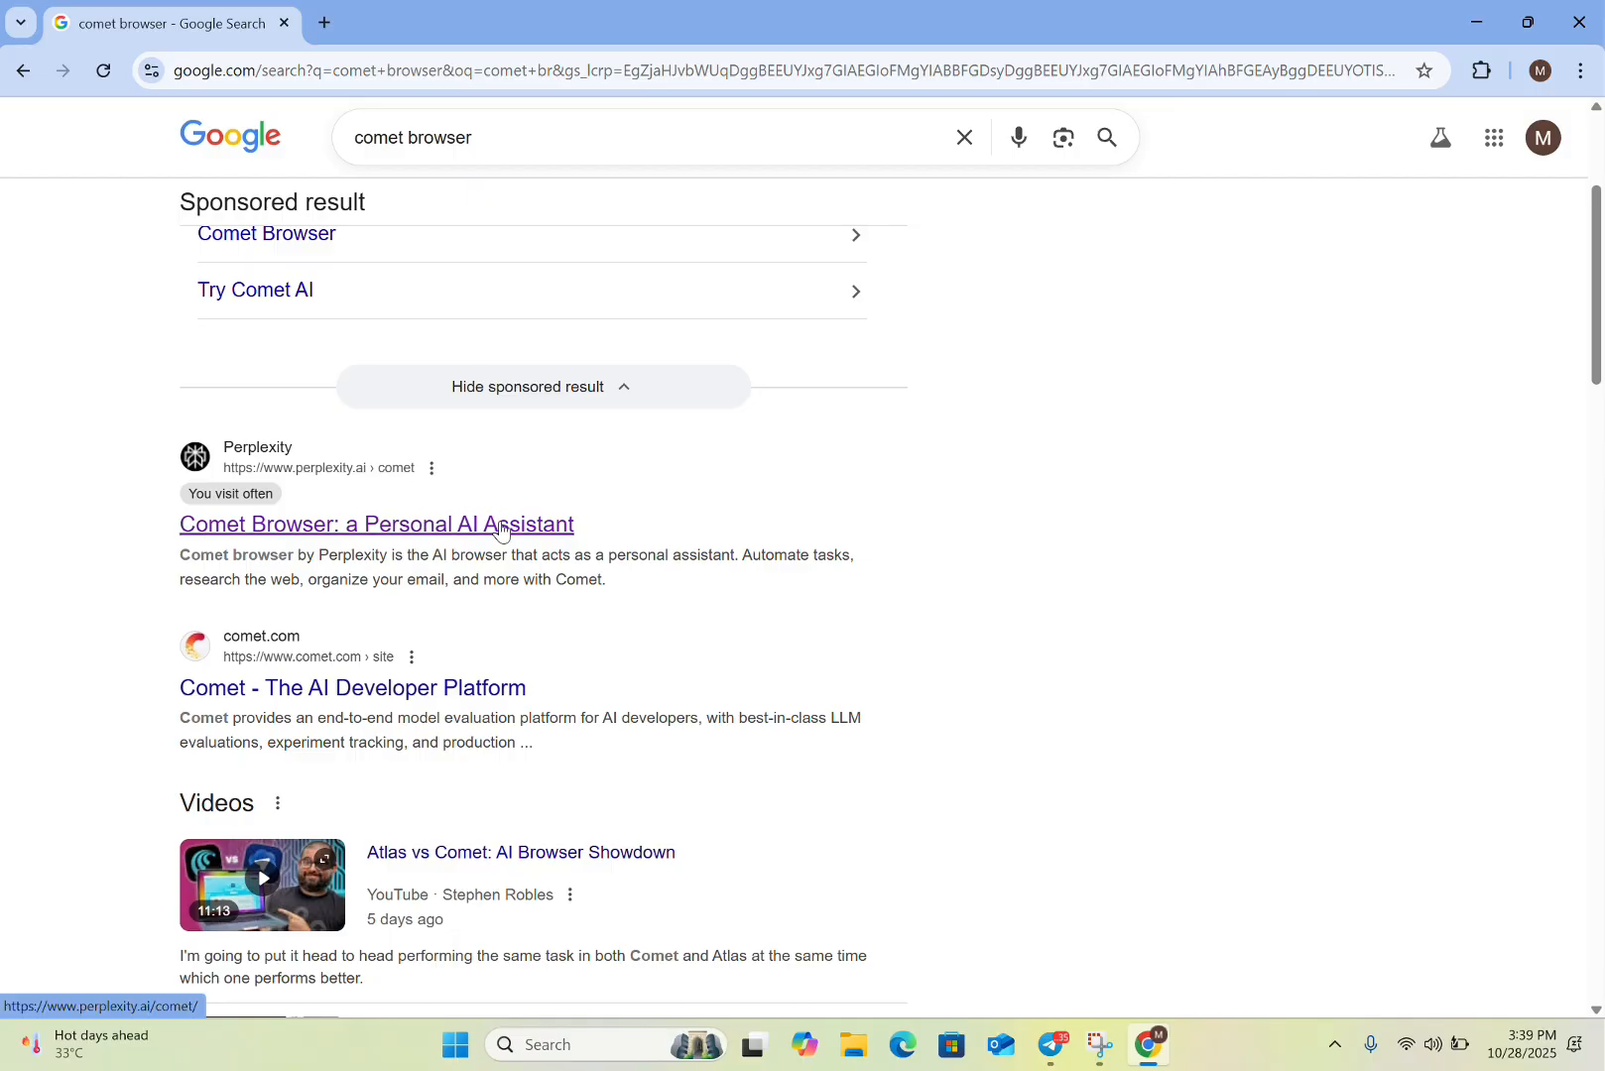
left_click(501, 528)
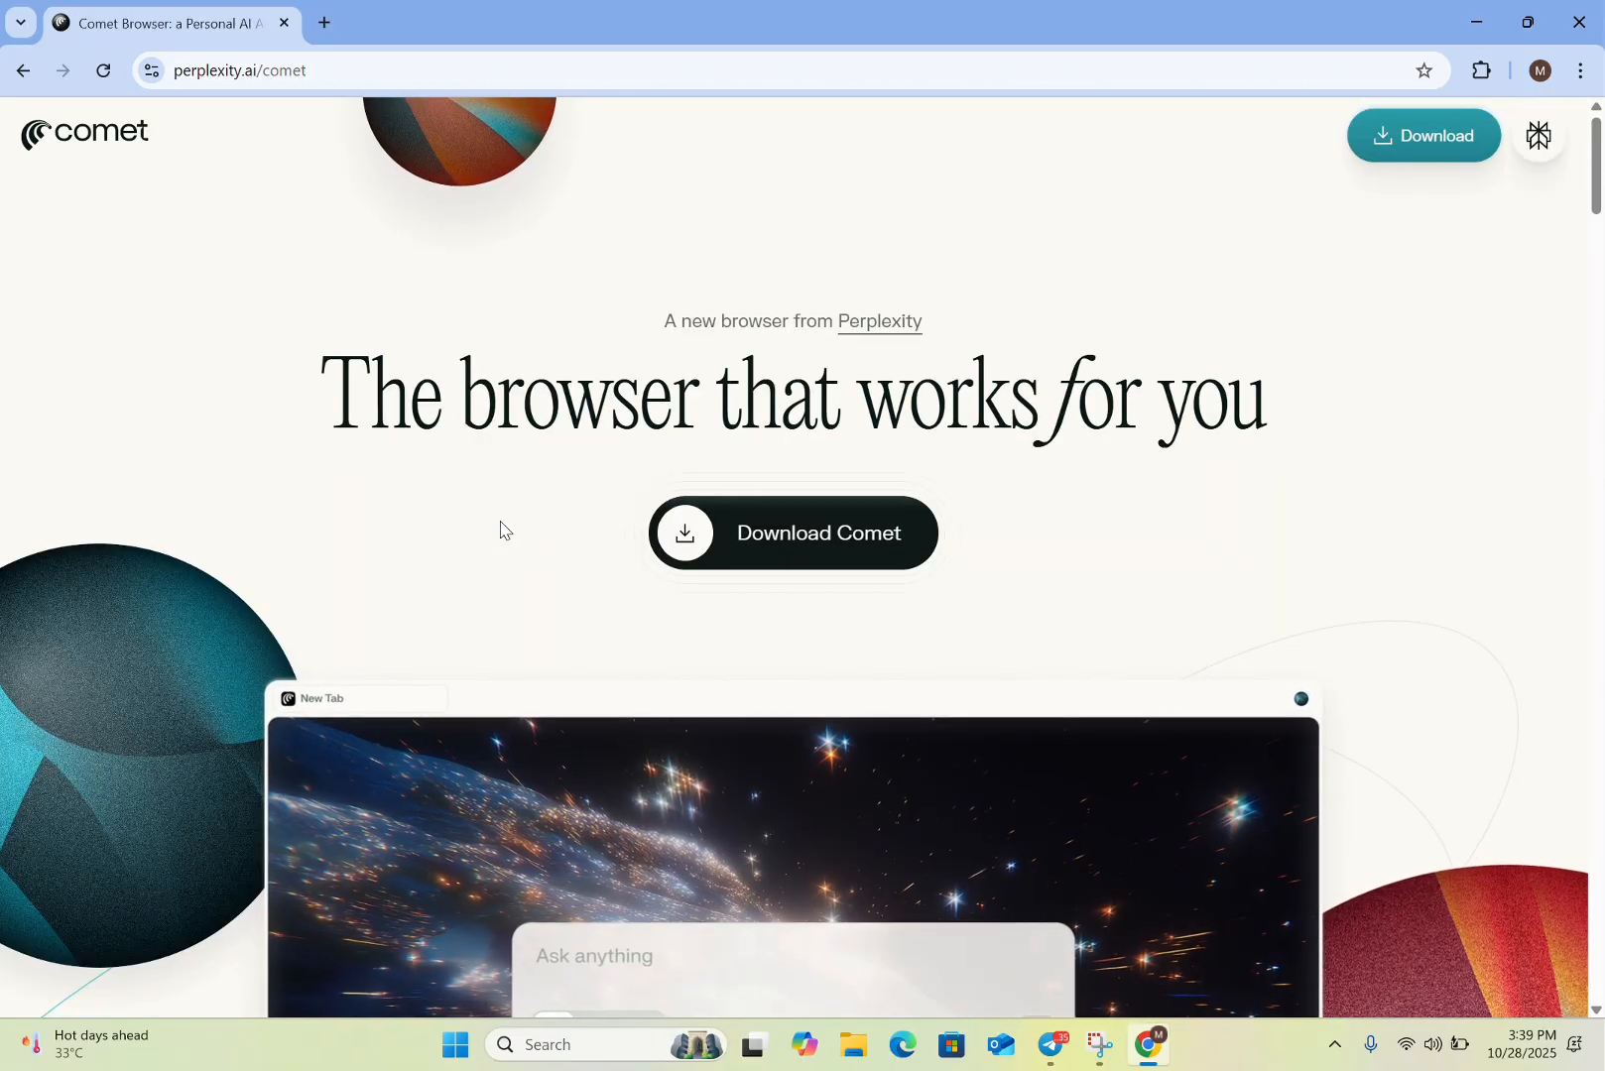
left_click(776, 561)
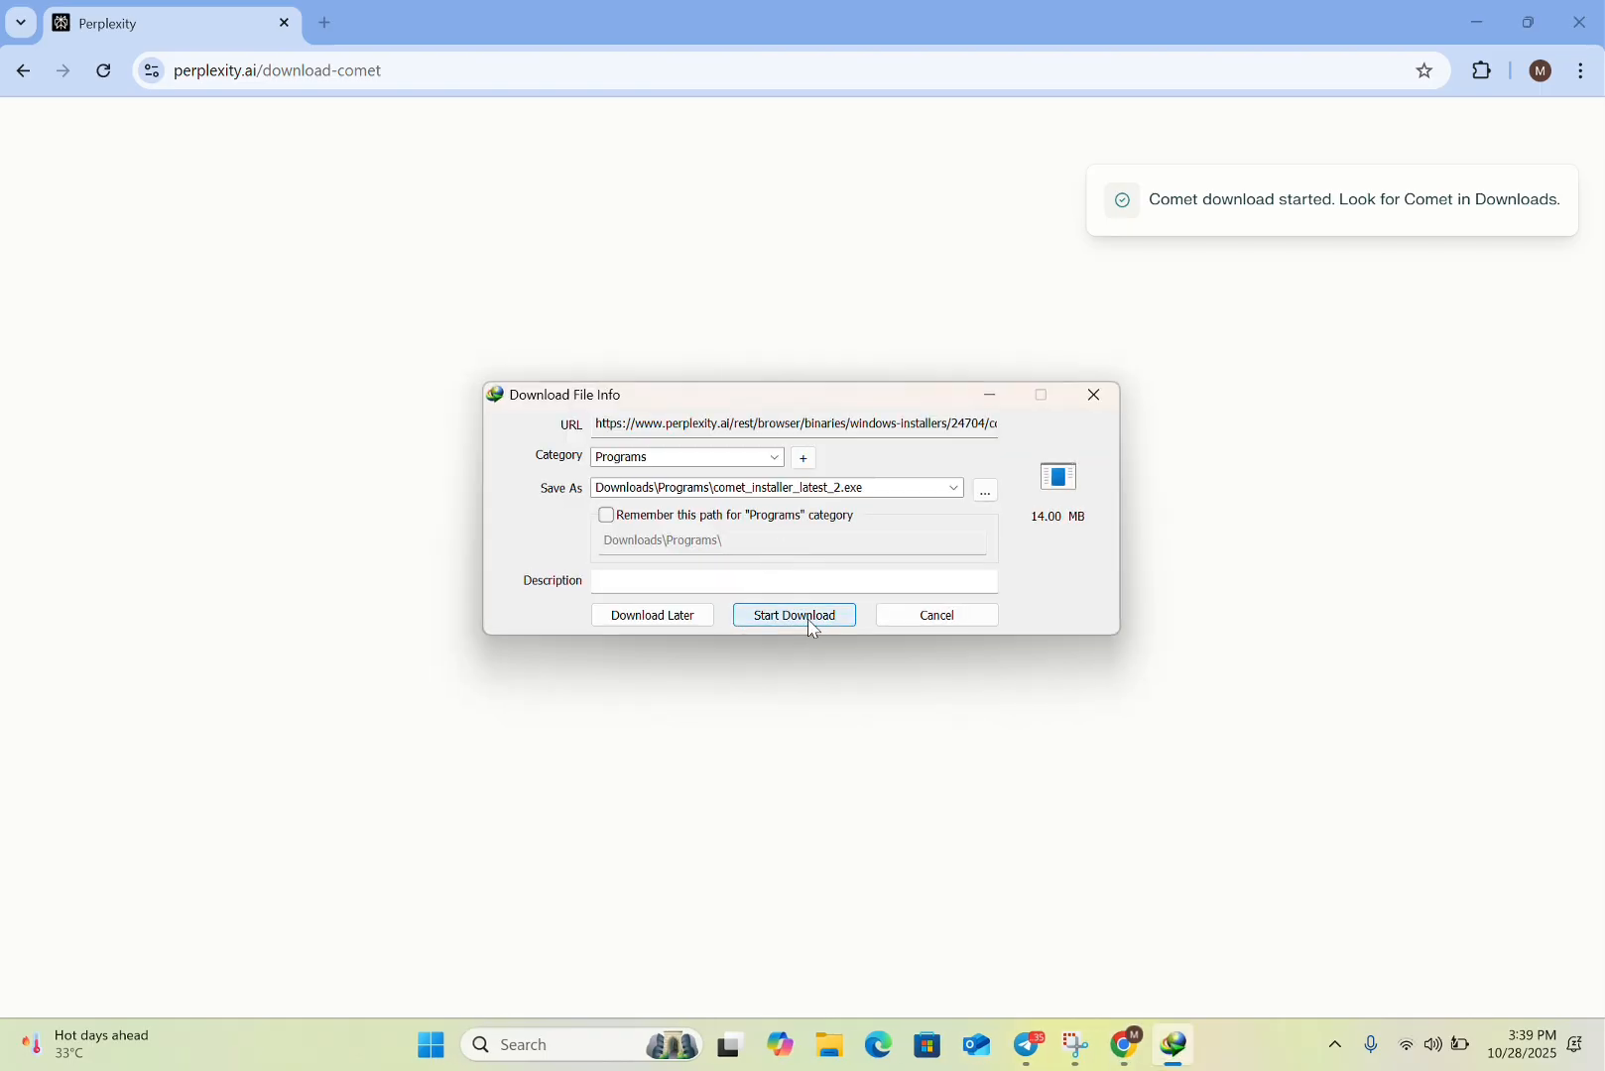
left_click(812, 623)
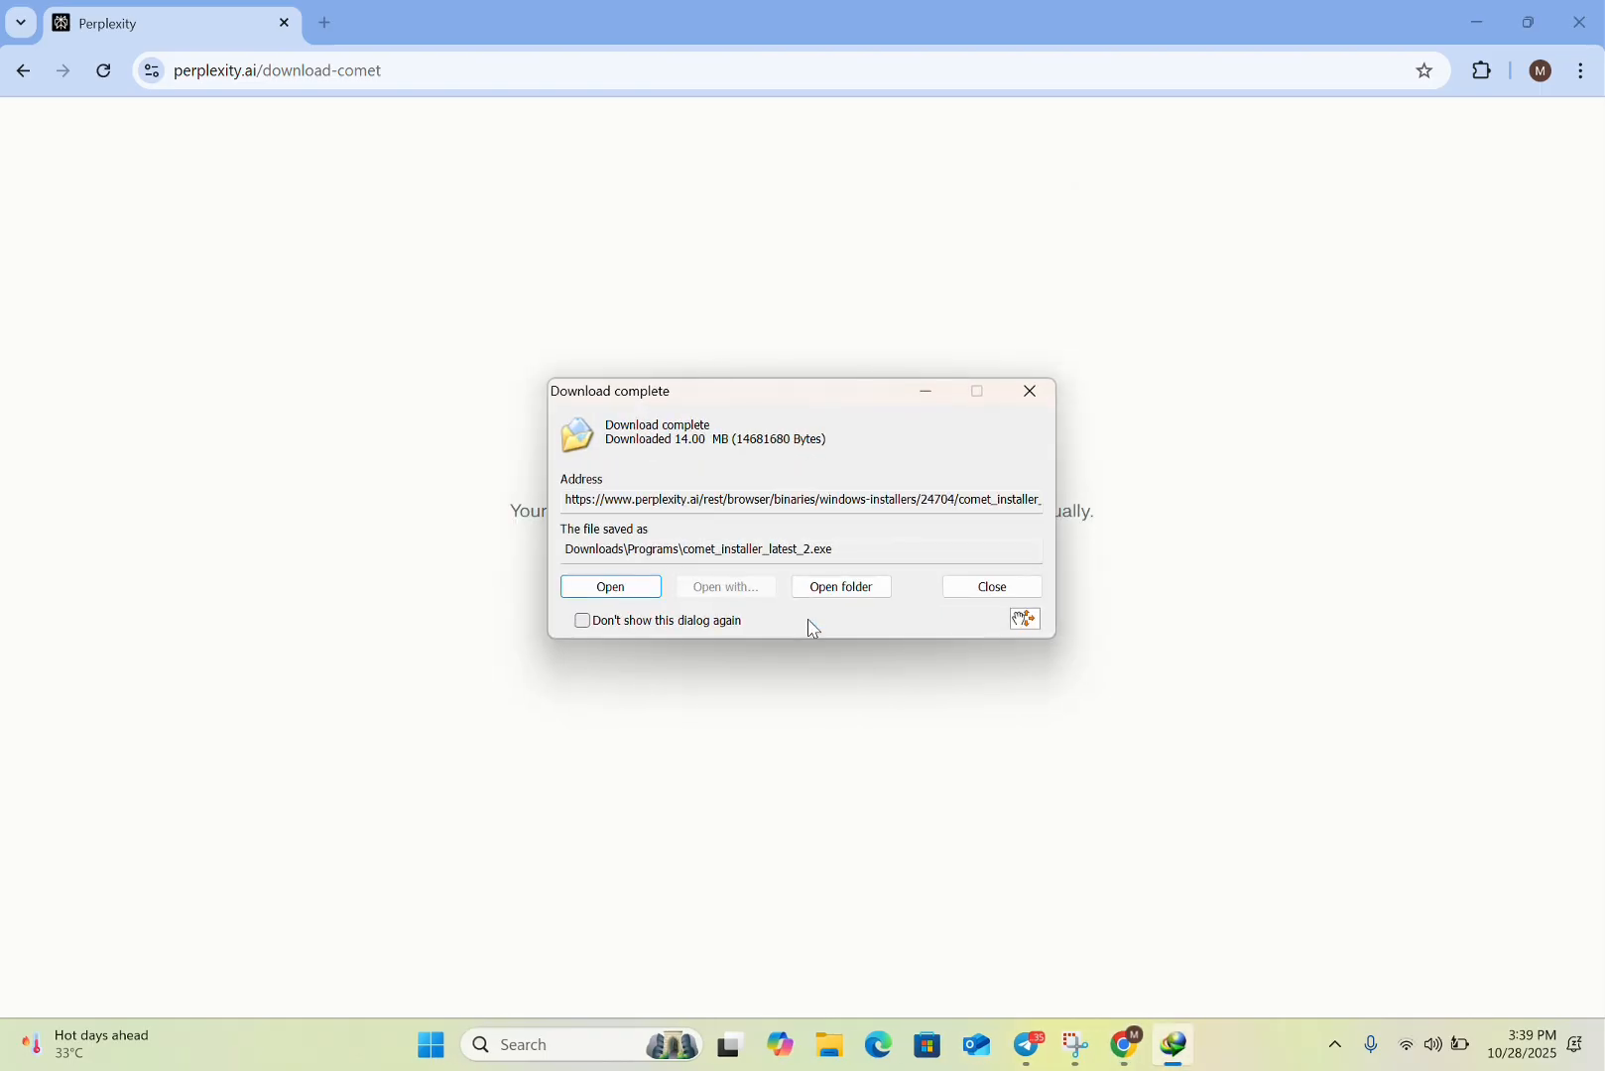
Run the downloaded Comet installer, install the browser and launch Comet.
left_click(619, 590)
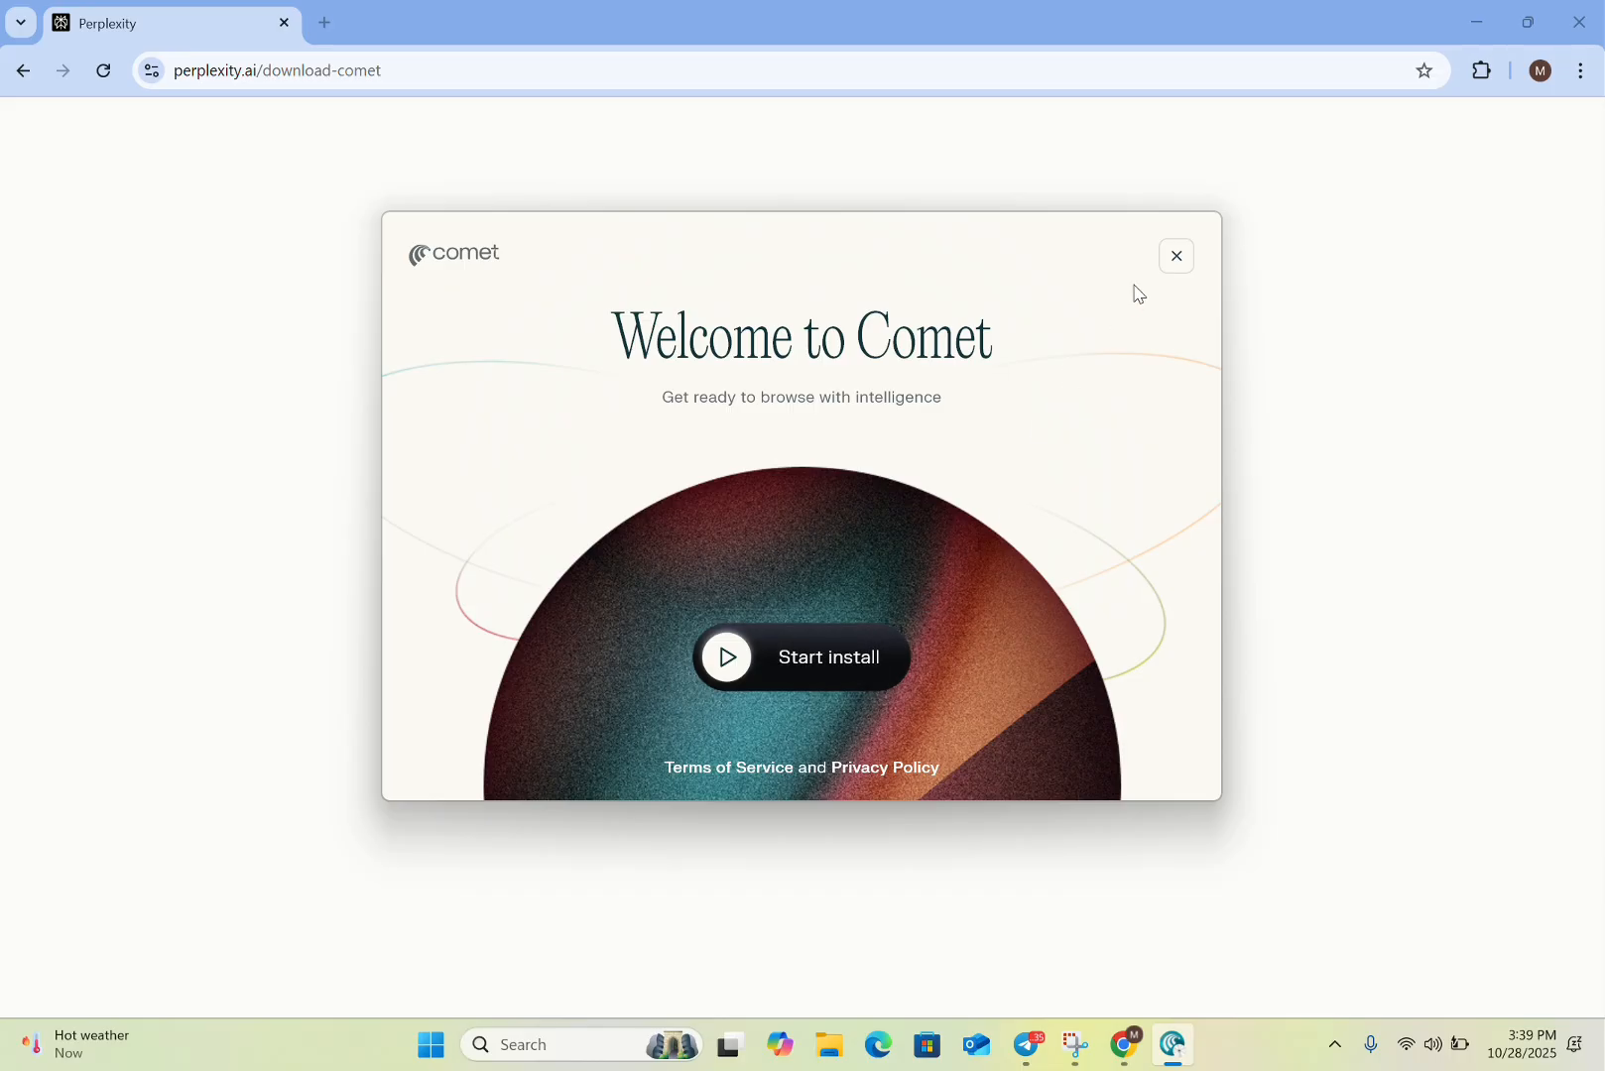
left_click(801, 657)
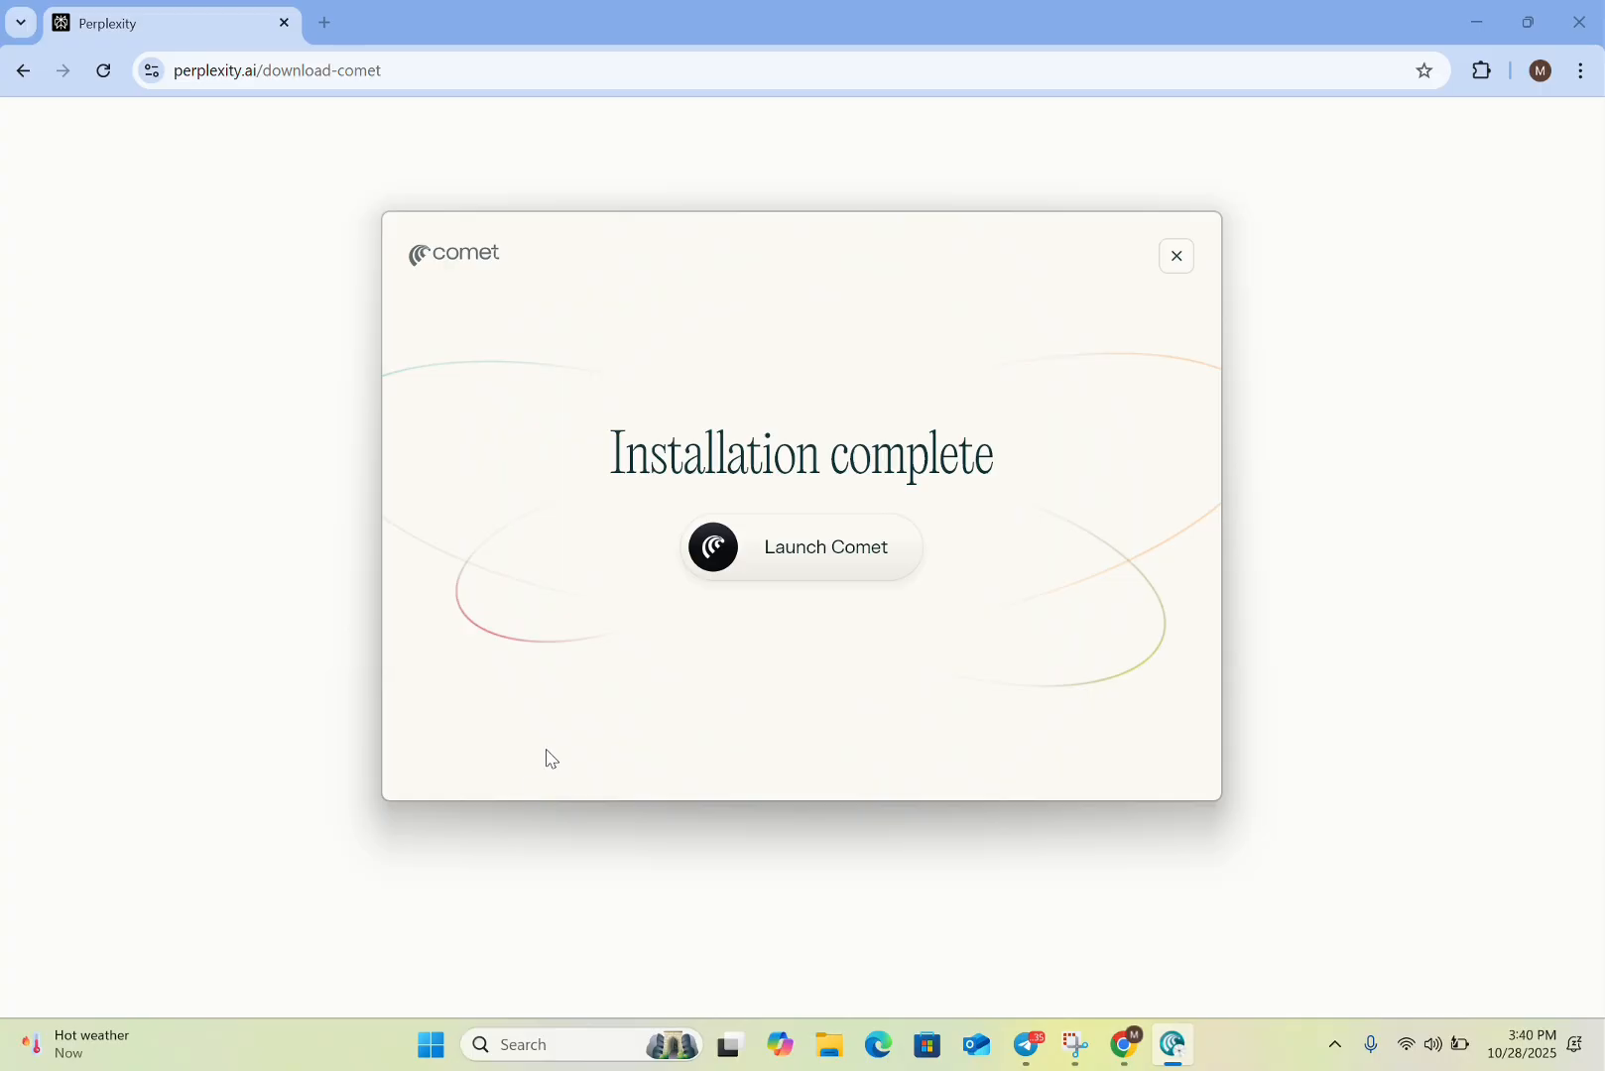
left_click(803, 571)
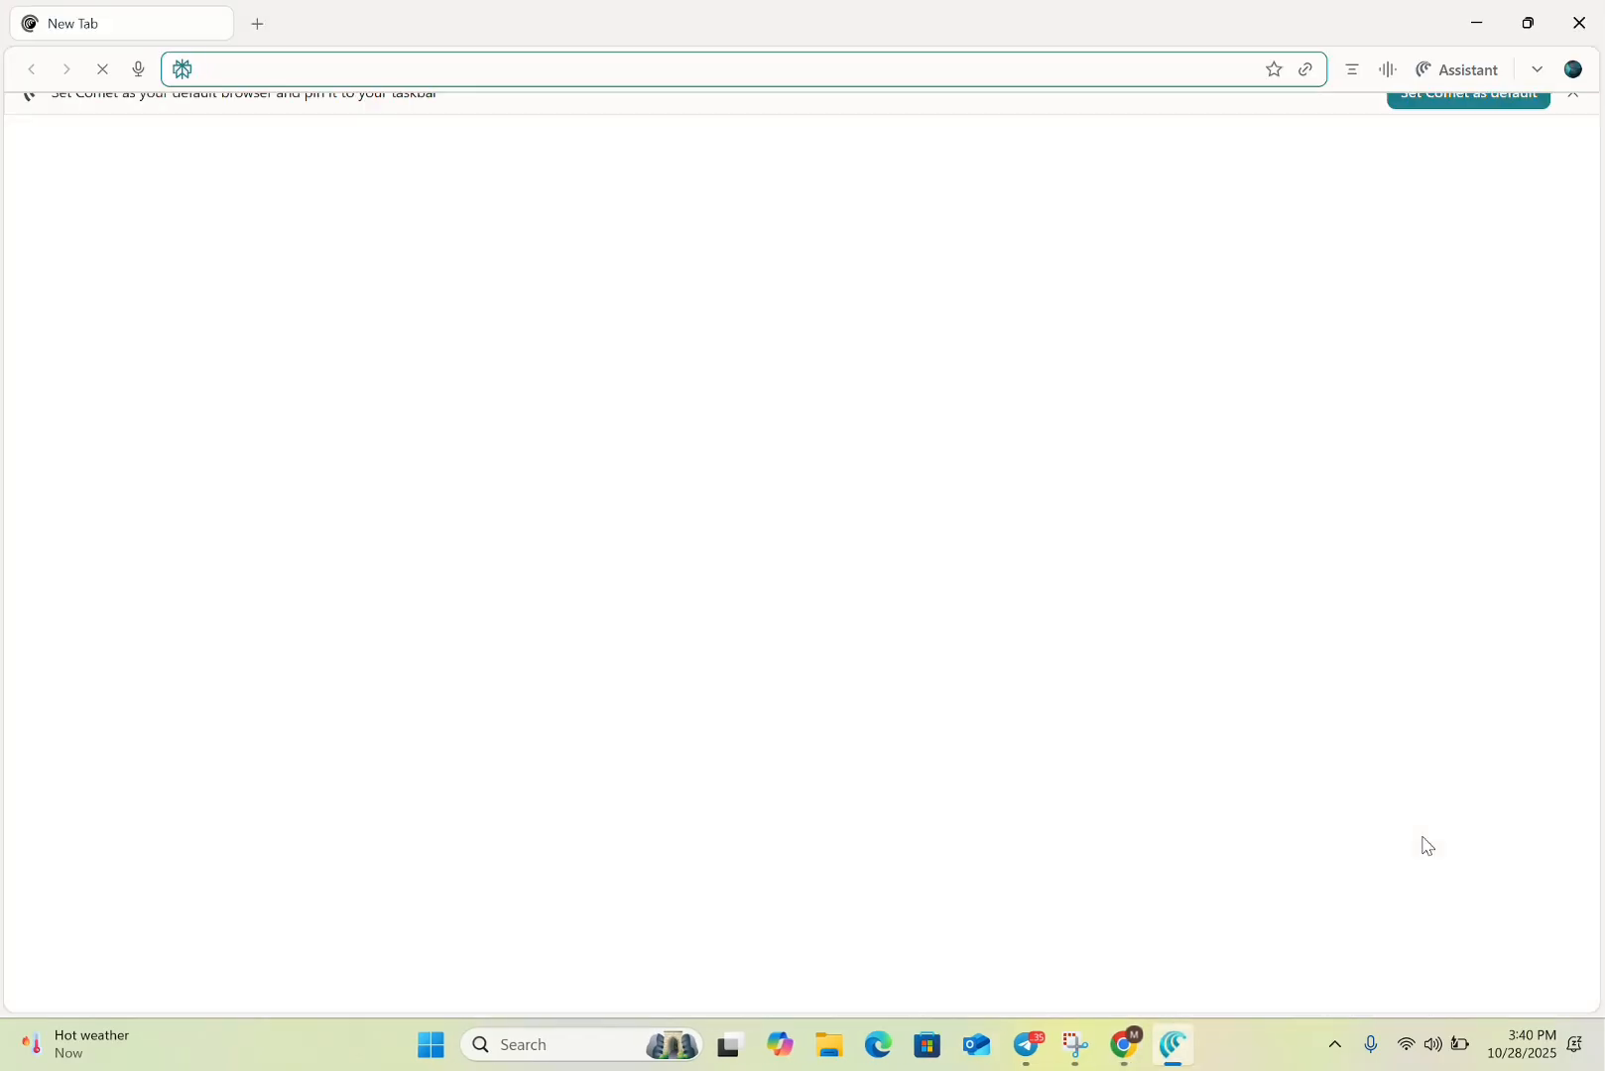
left_click(1435, 1060)
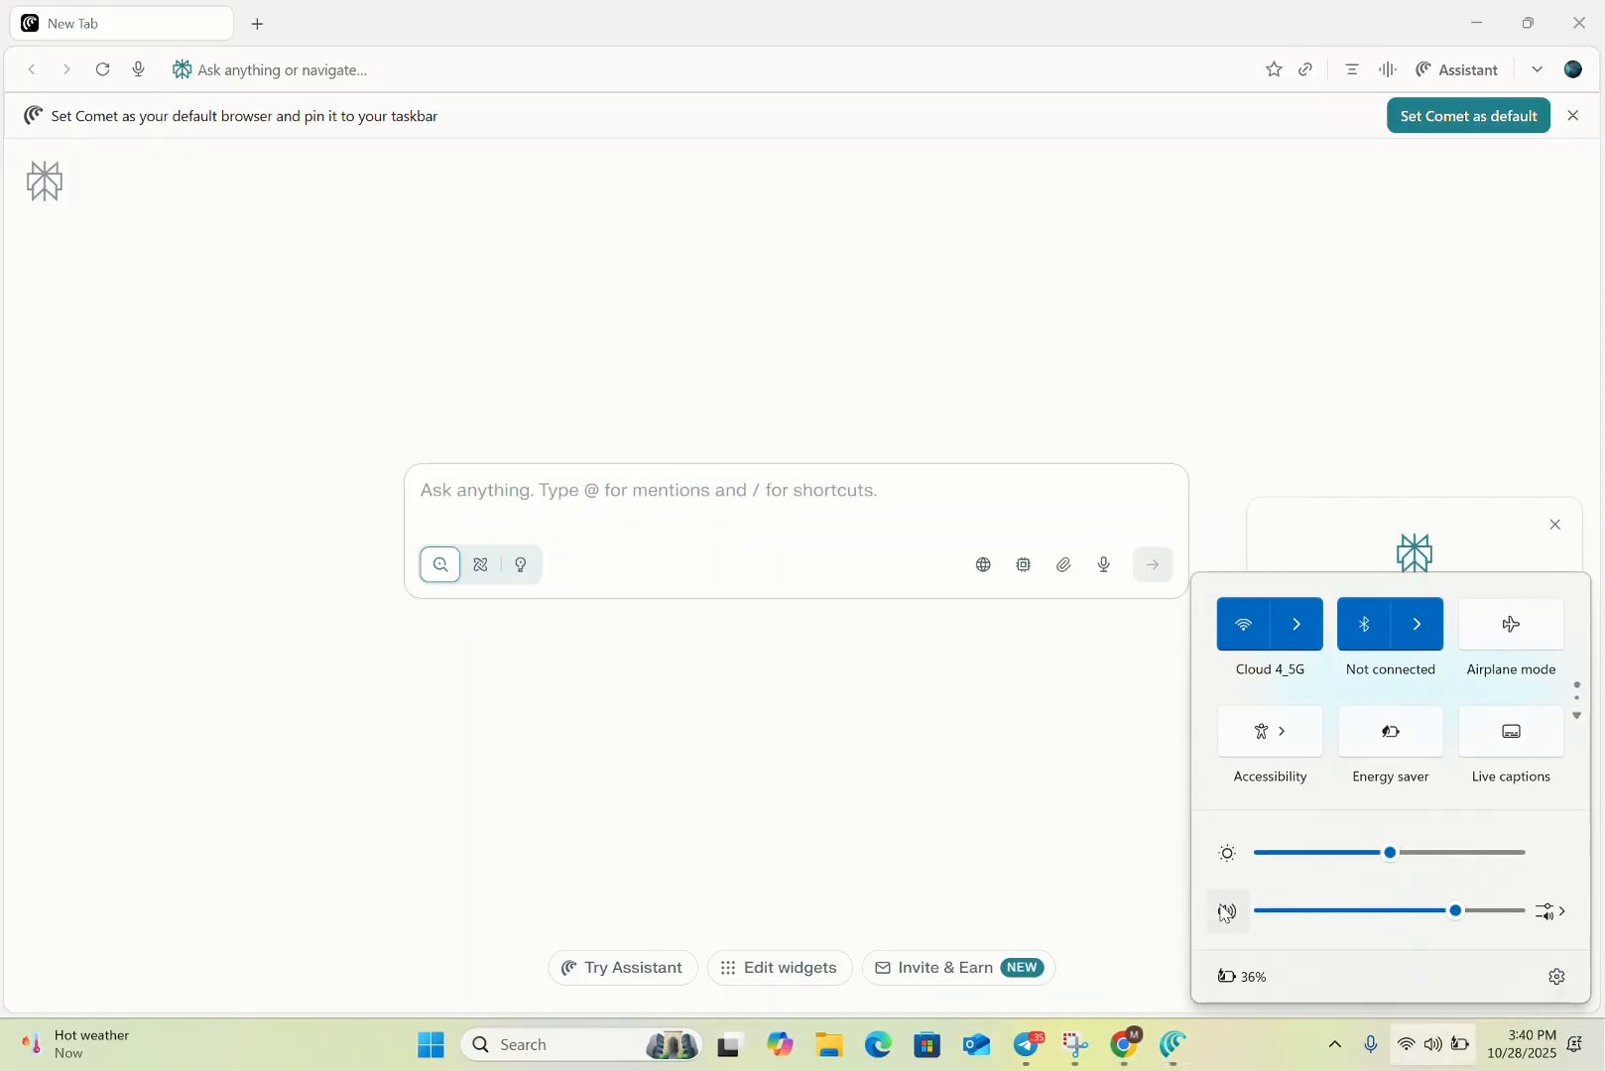
left_click(970, 826)
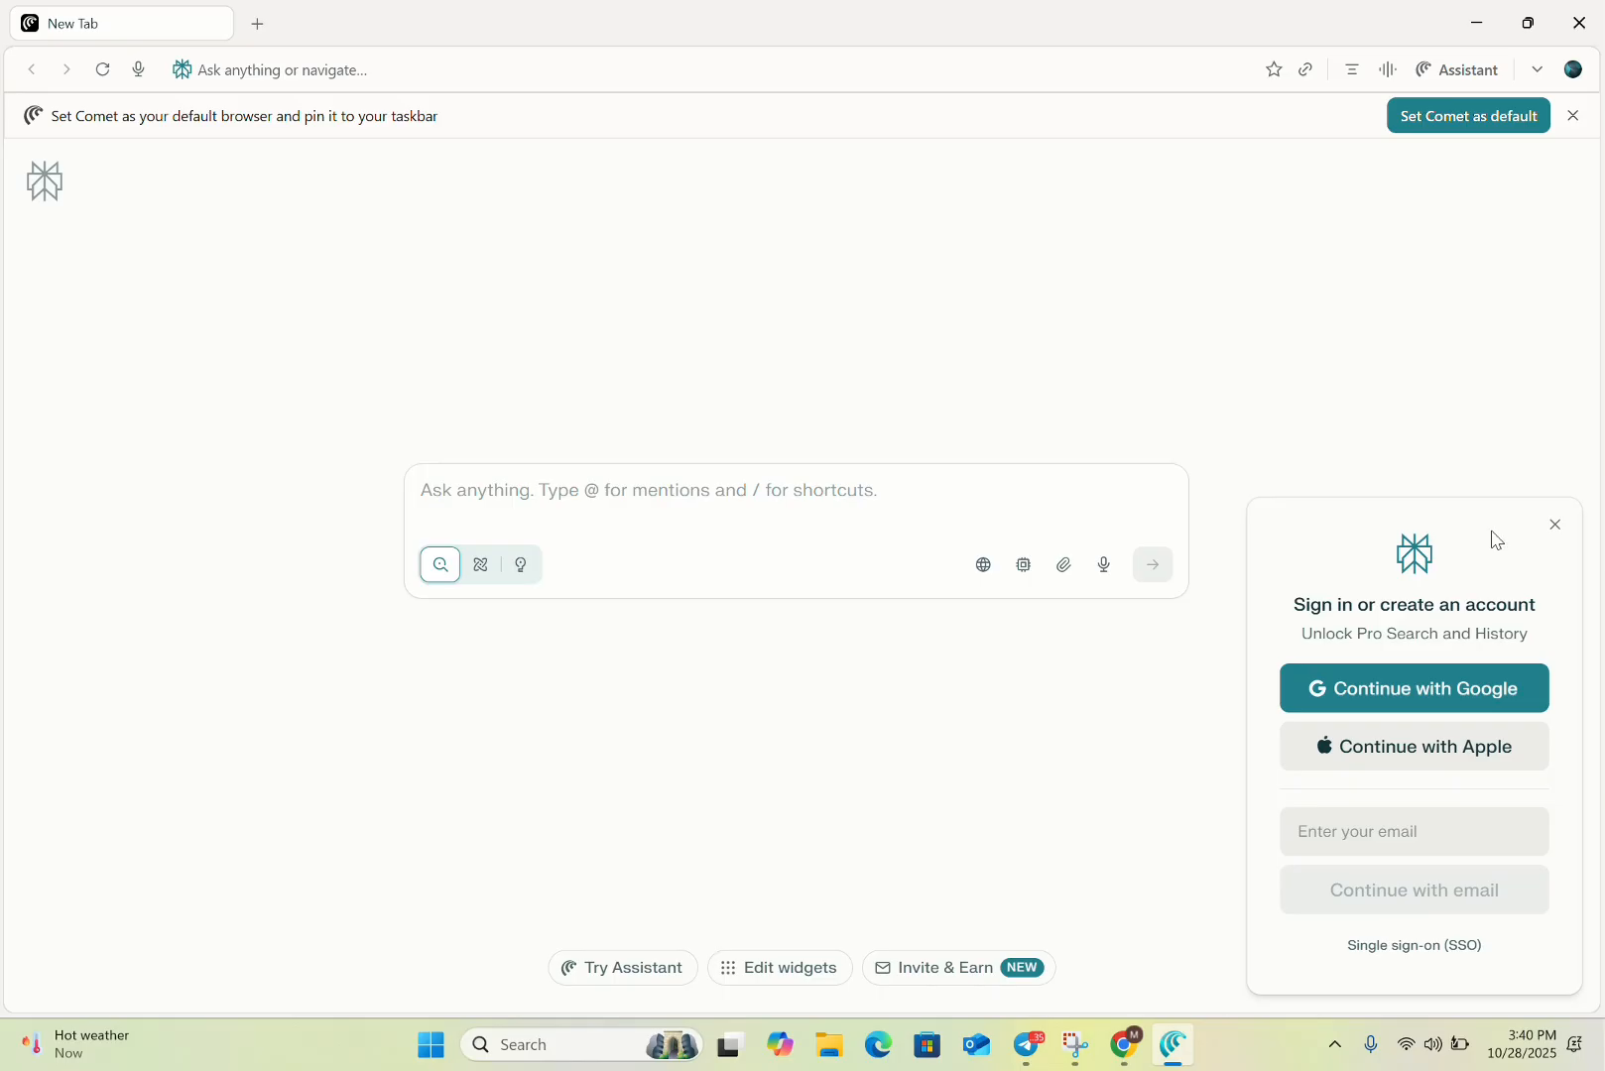
Dismiss the sign-in prompt, and open the Assistant sidebar briefly before closing it again.
left_click(1554, 525)
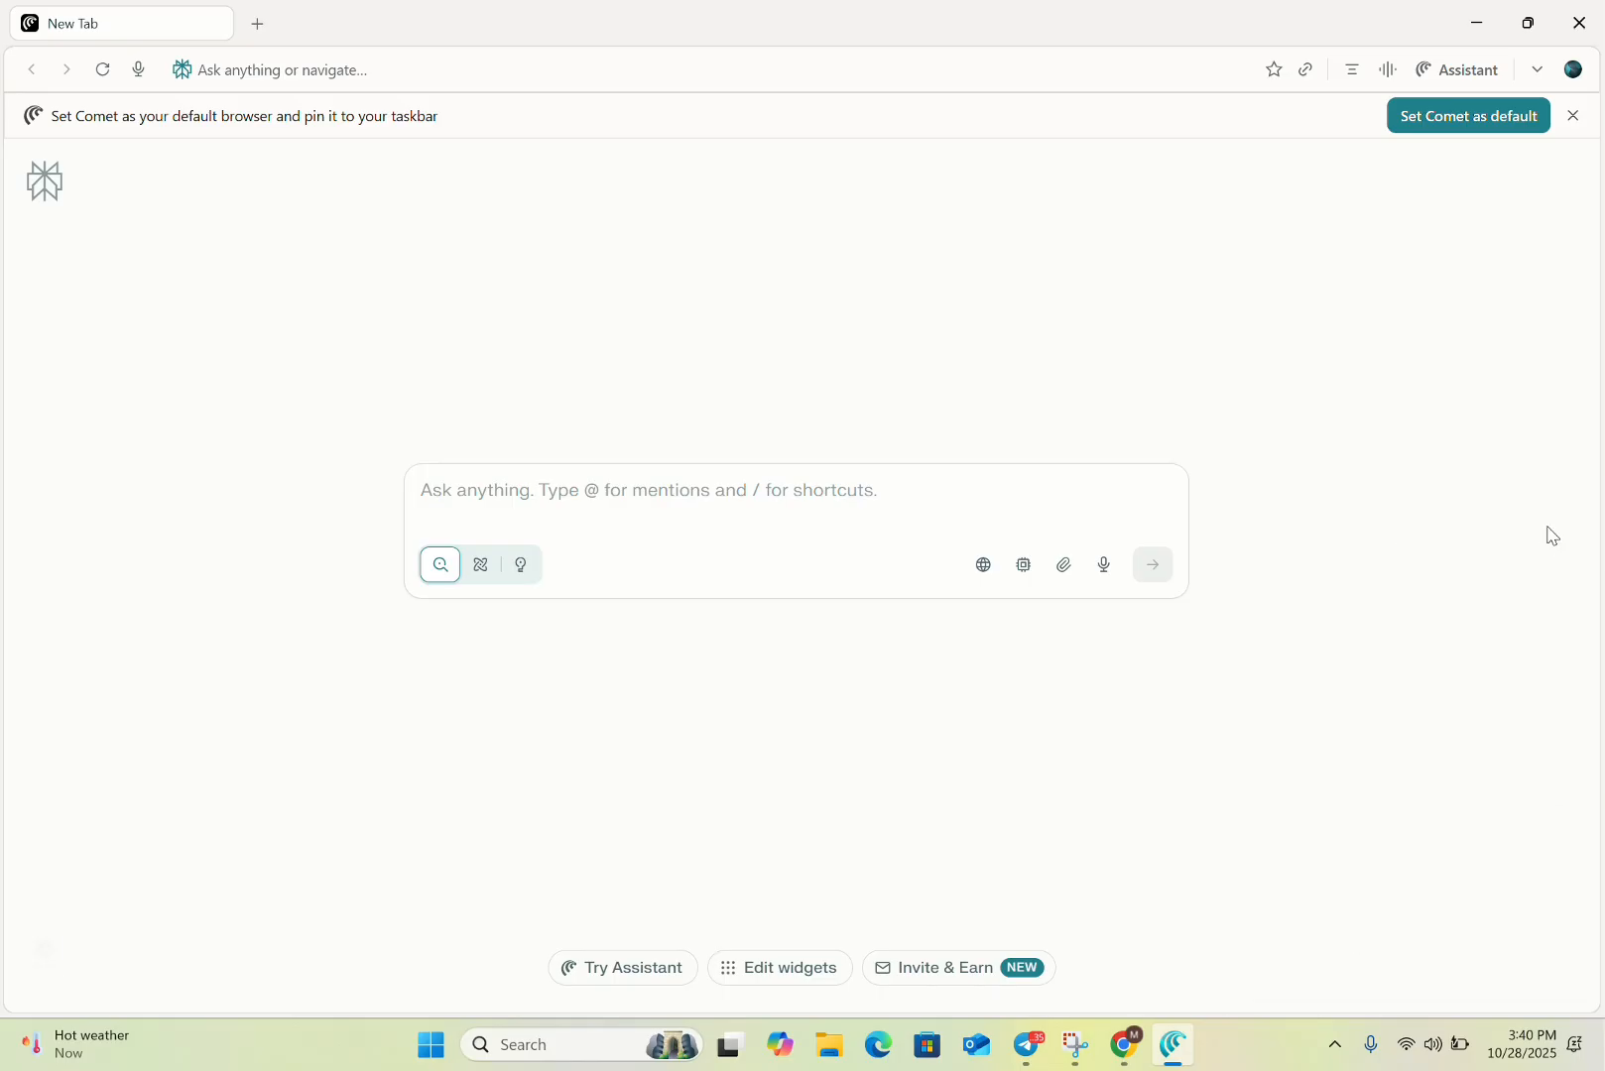
left_click(1474, 82)
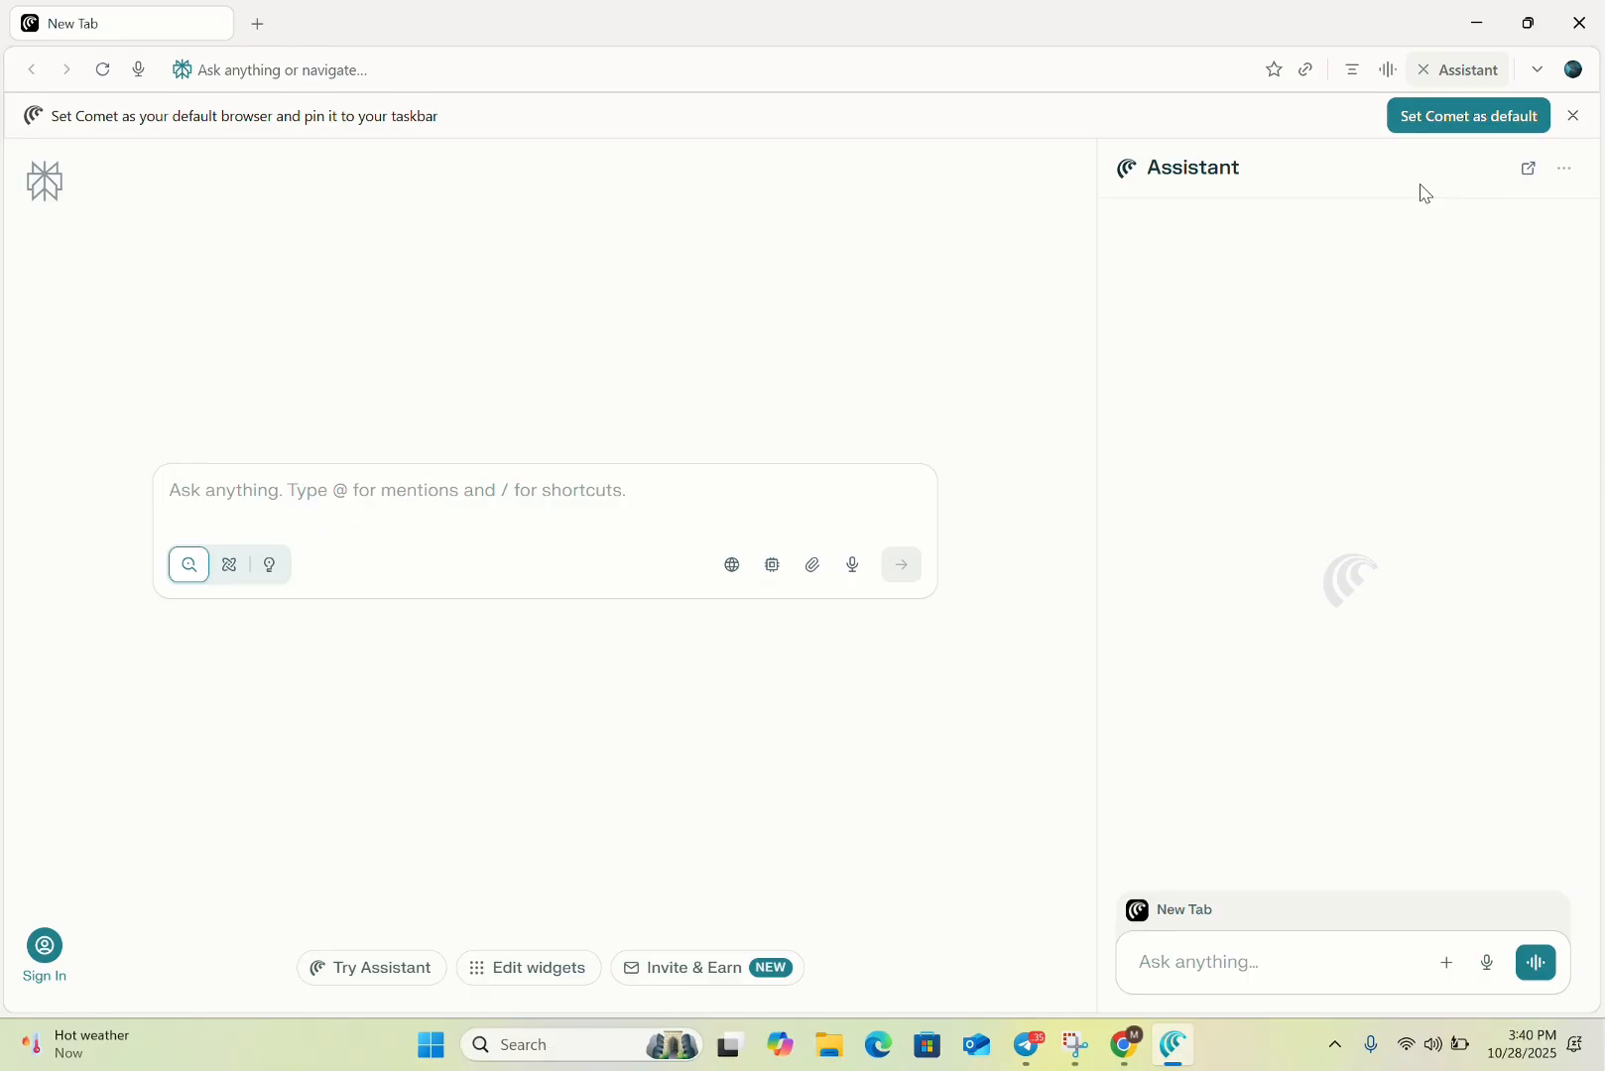
left_click(1317, 949)
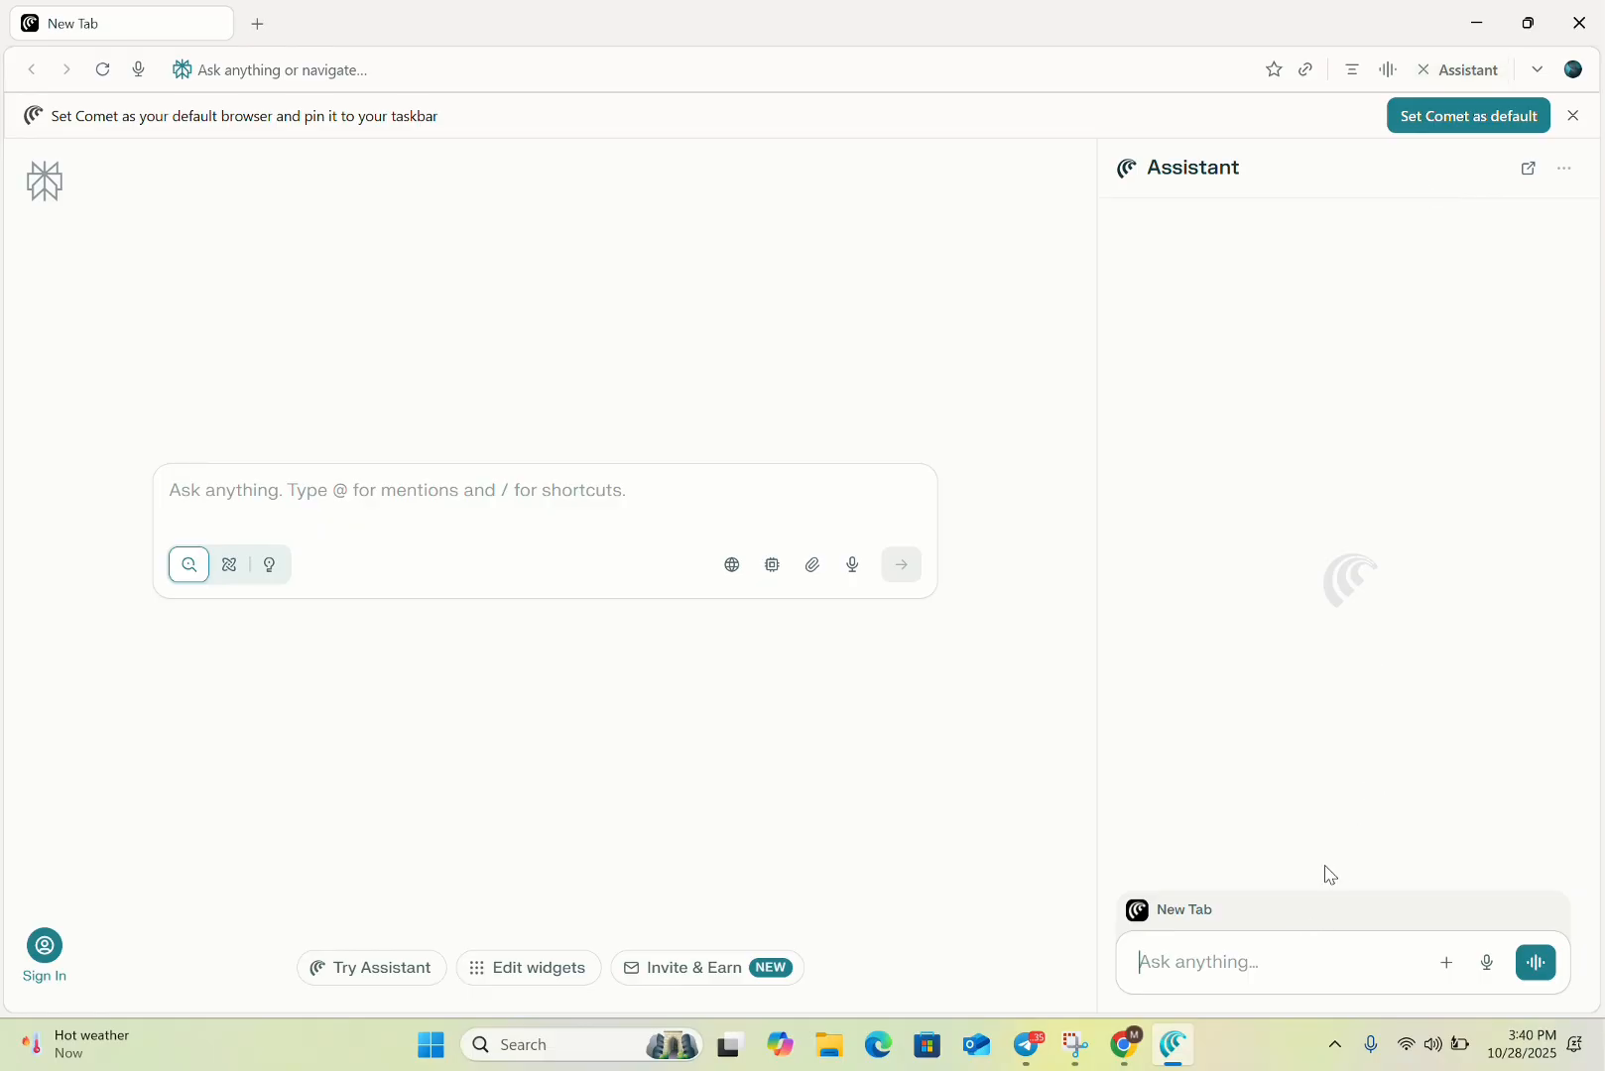
left_click(1458, 69)
Submit the prompt "find some iphone device in less price in bangladesh" on the new tab page.
left_click(670, 503)
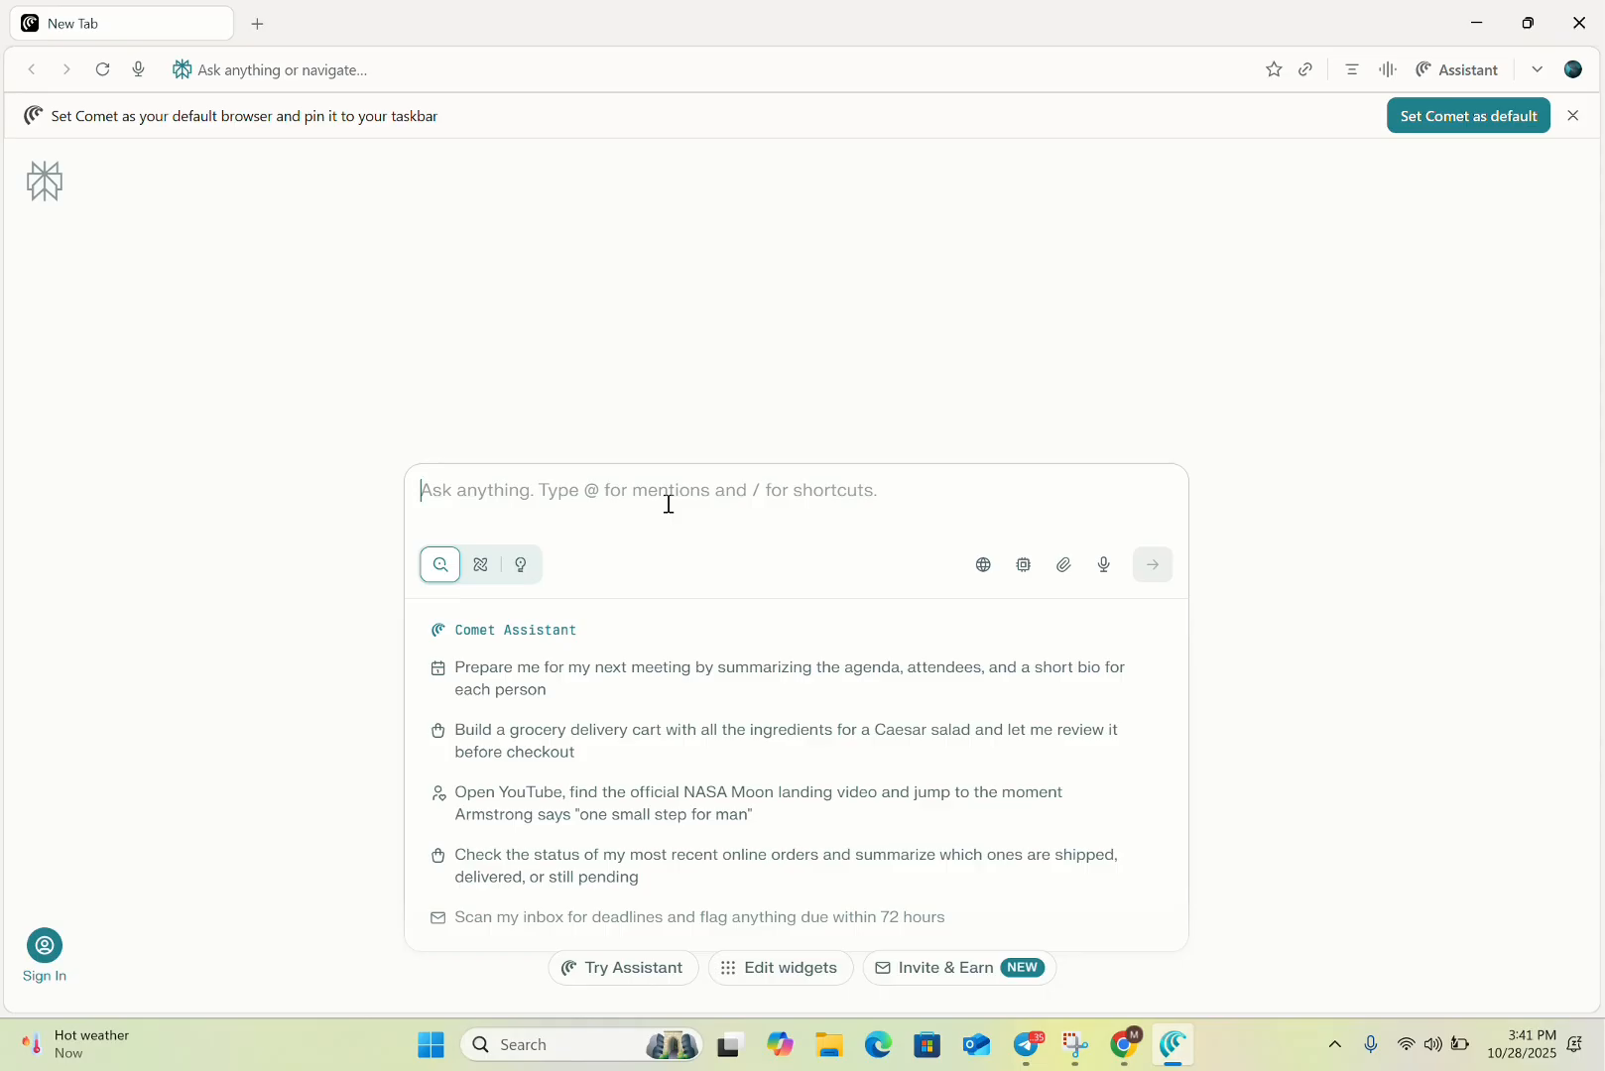
type("f")
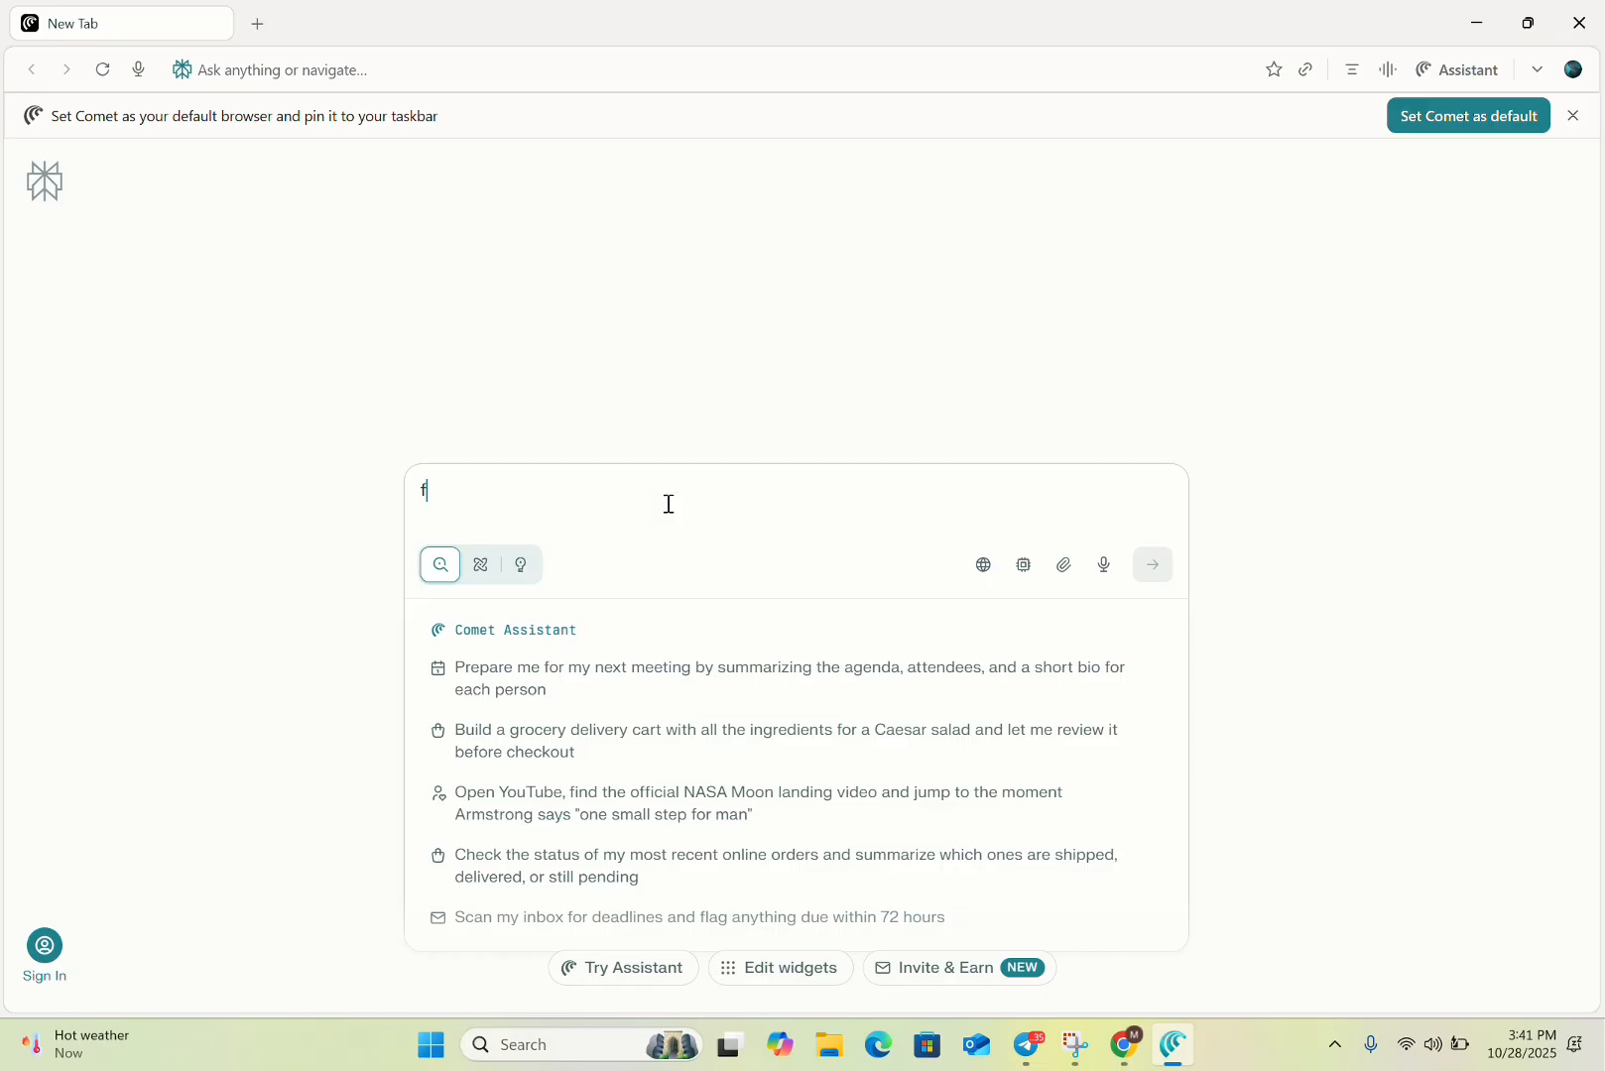
type("ind some iphone device in")
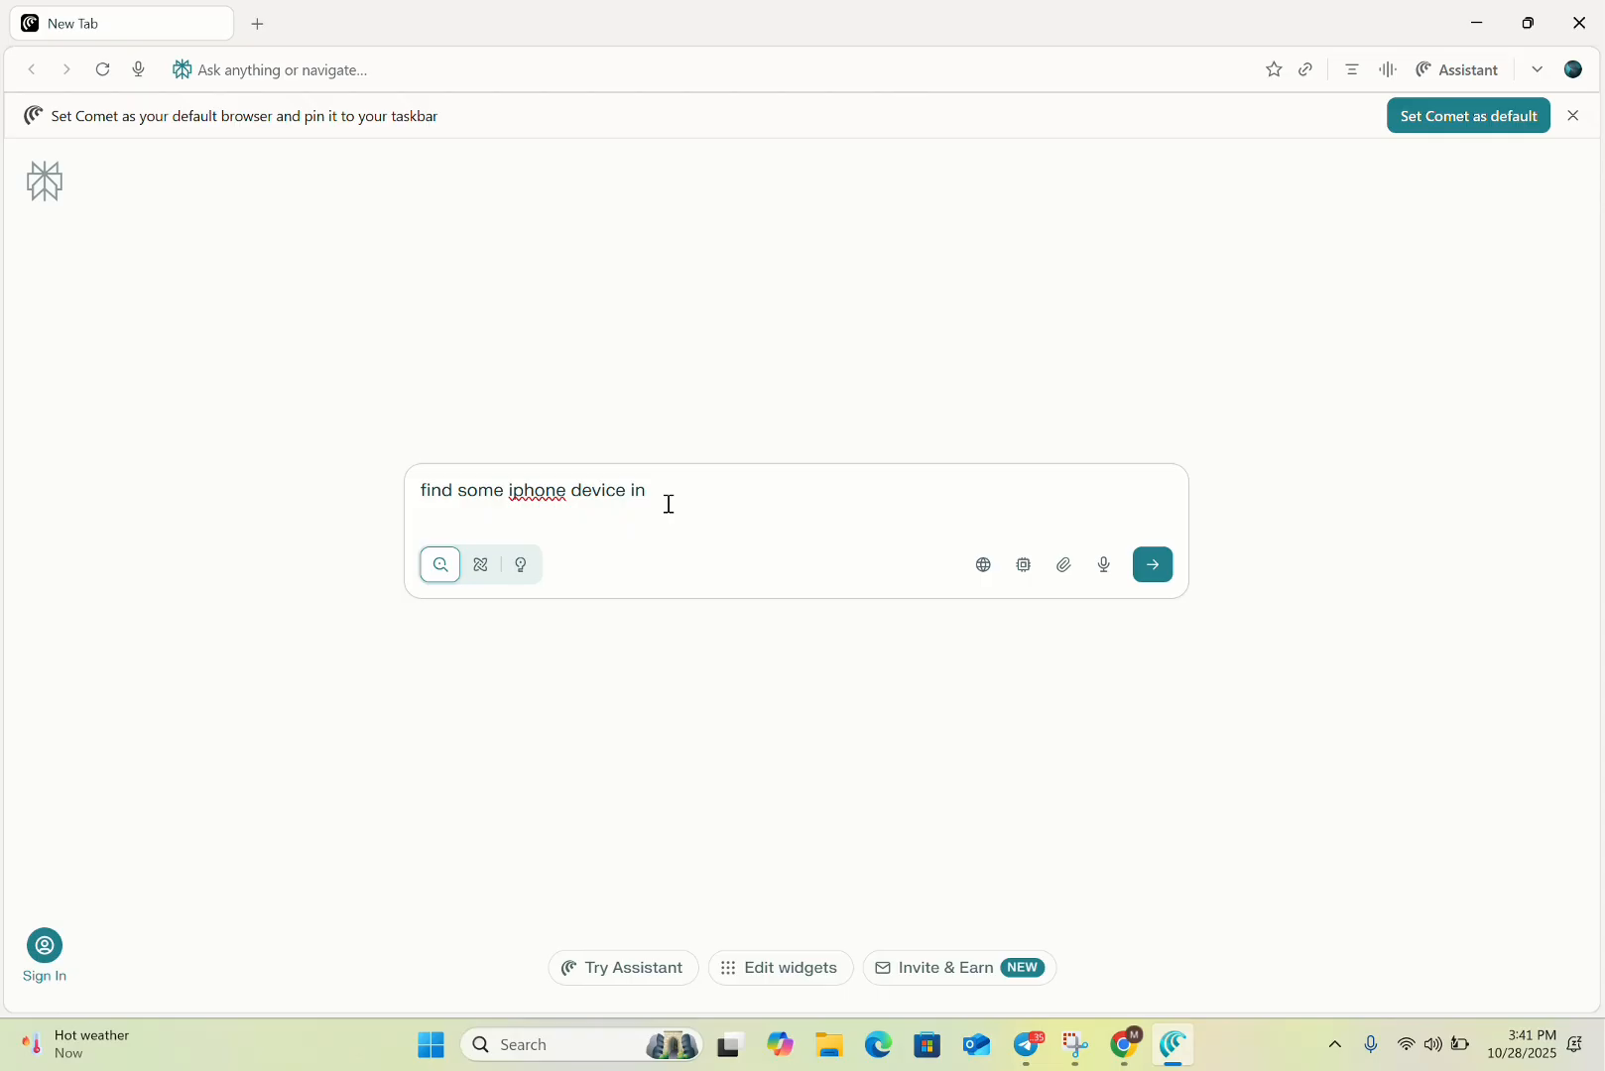
key("BackSpace")
type("ss ")
type("price")
key("BackSpace")
type("ce in bangladesh")
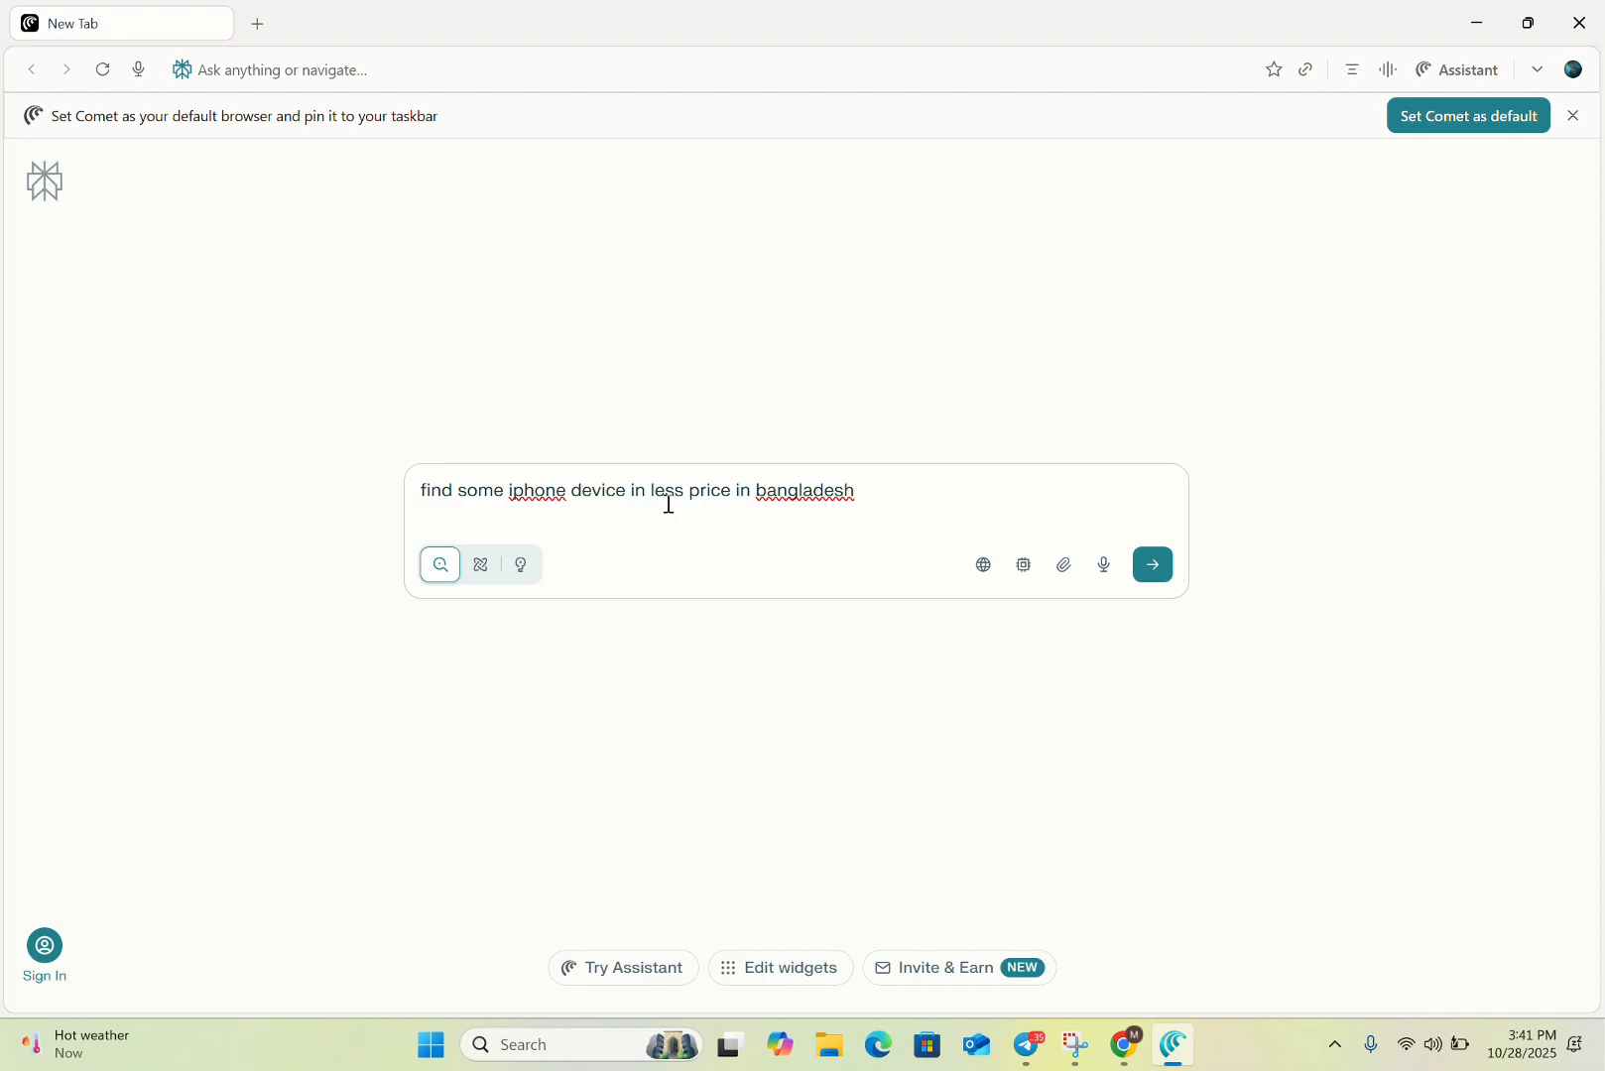
key("Return")
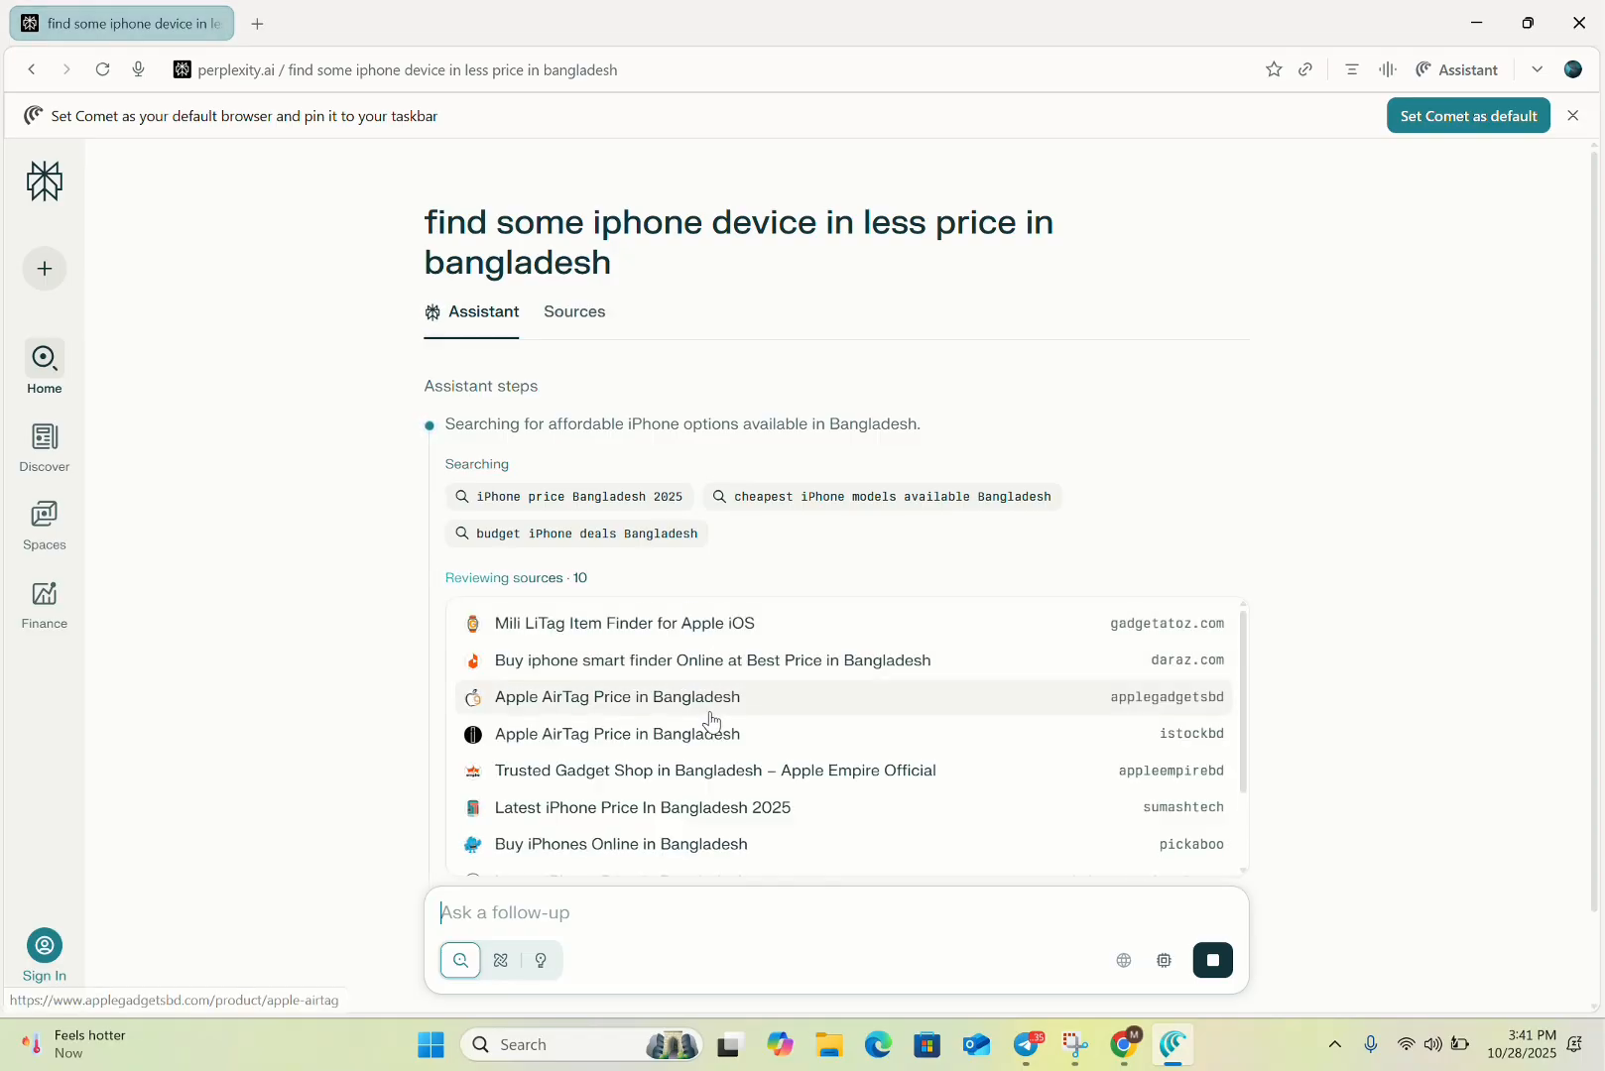
Review the sources and the full answer about low-priced iPhones in Bangladesh, including its buying tips.
scroll(729, 696, "down", 2)
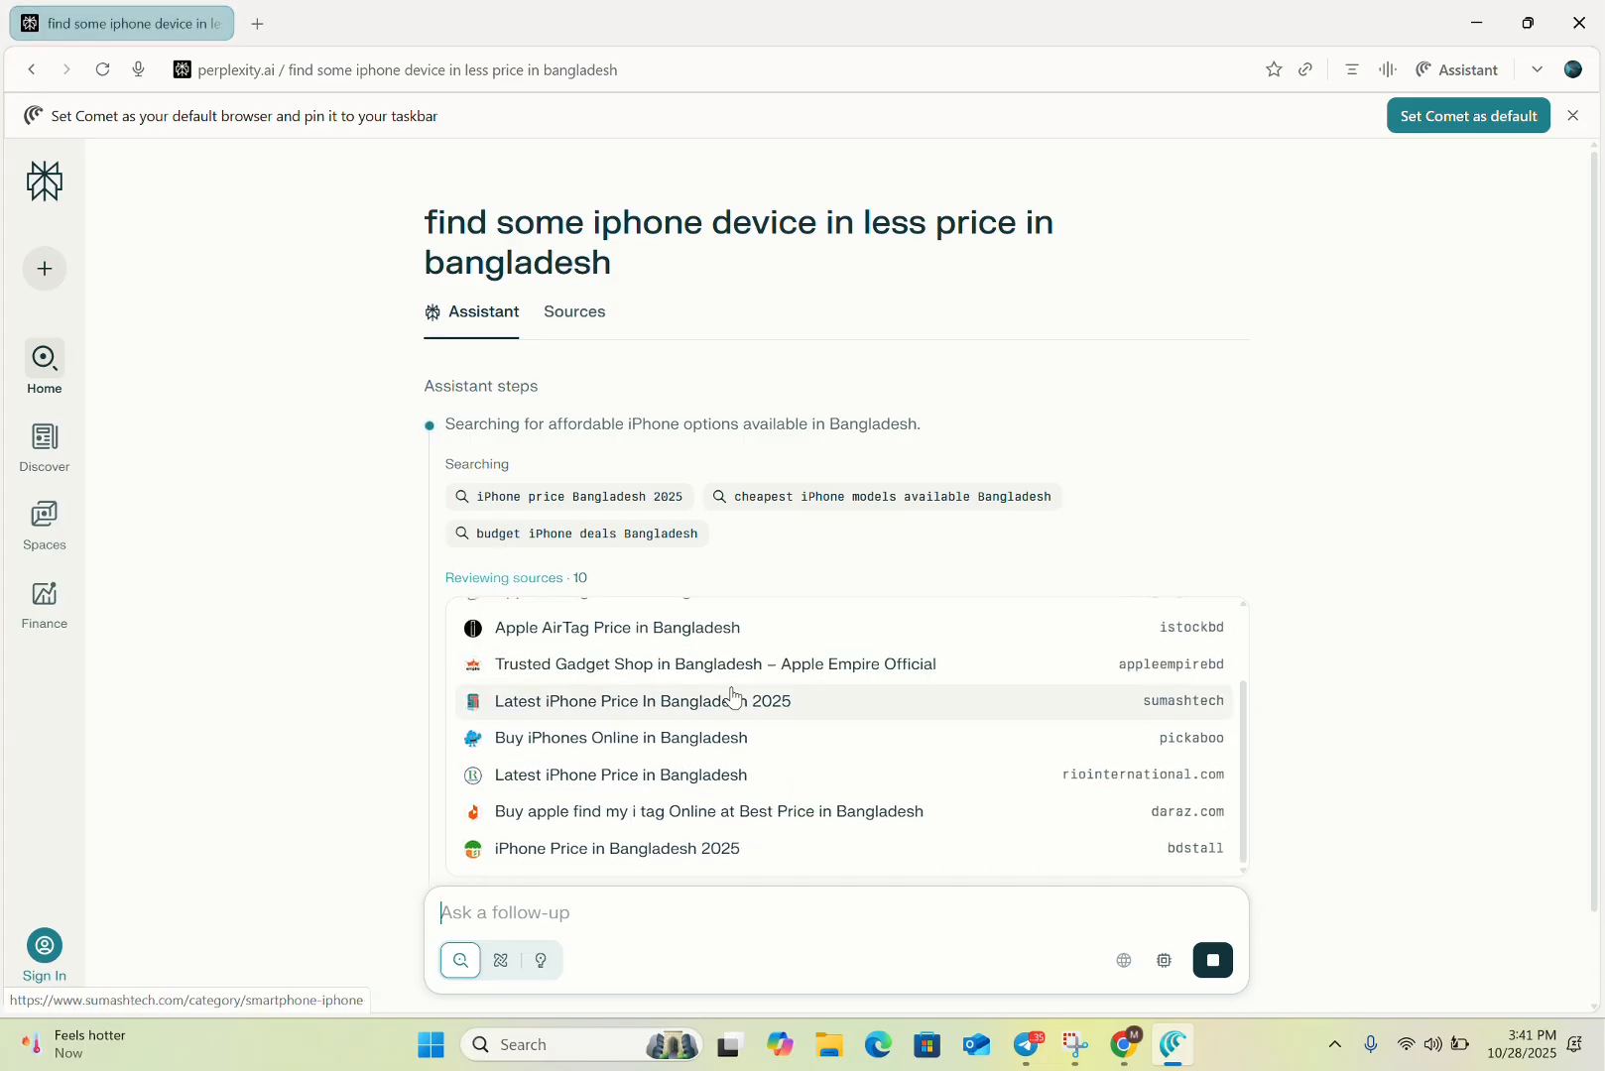
scroll(734, 699, "down", 1)
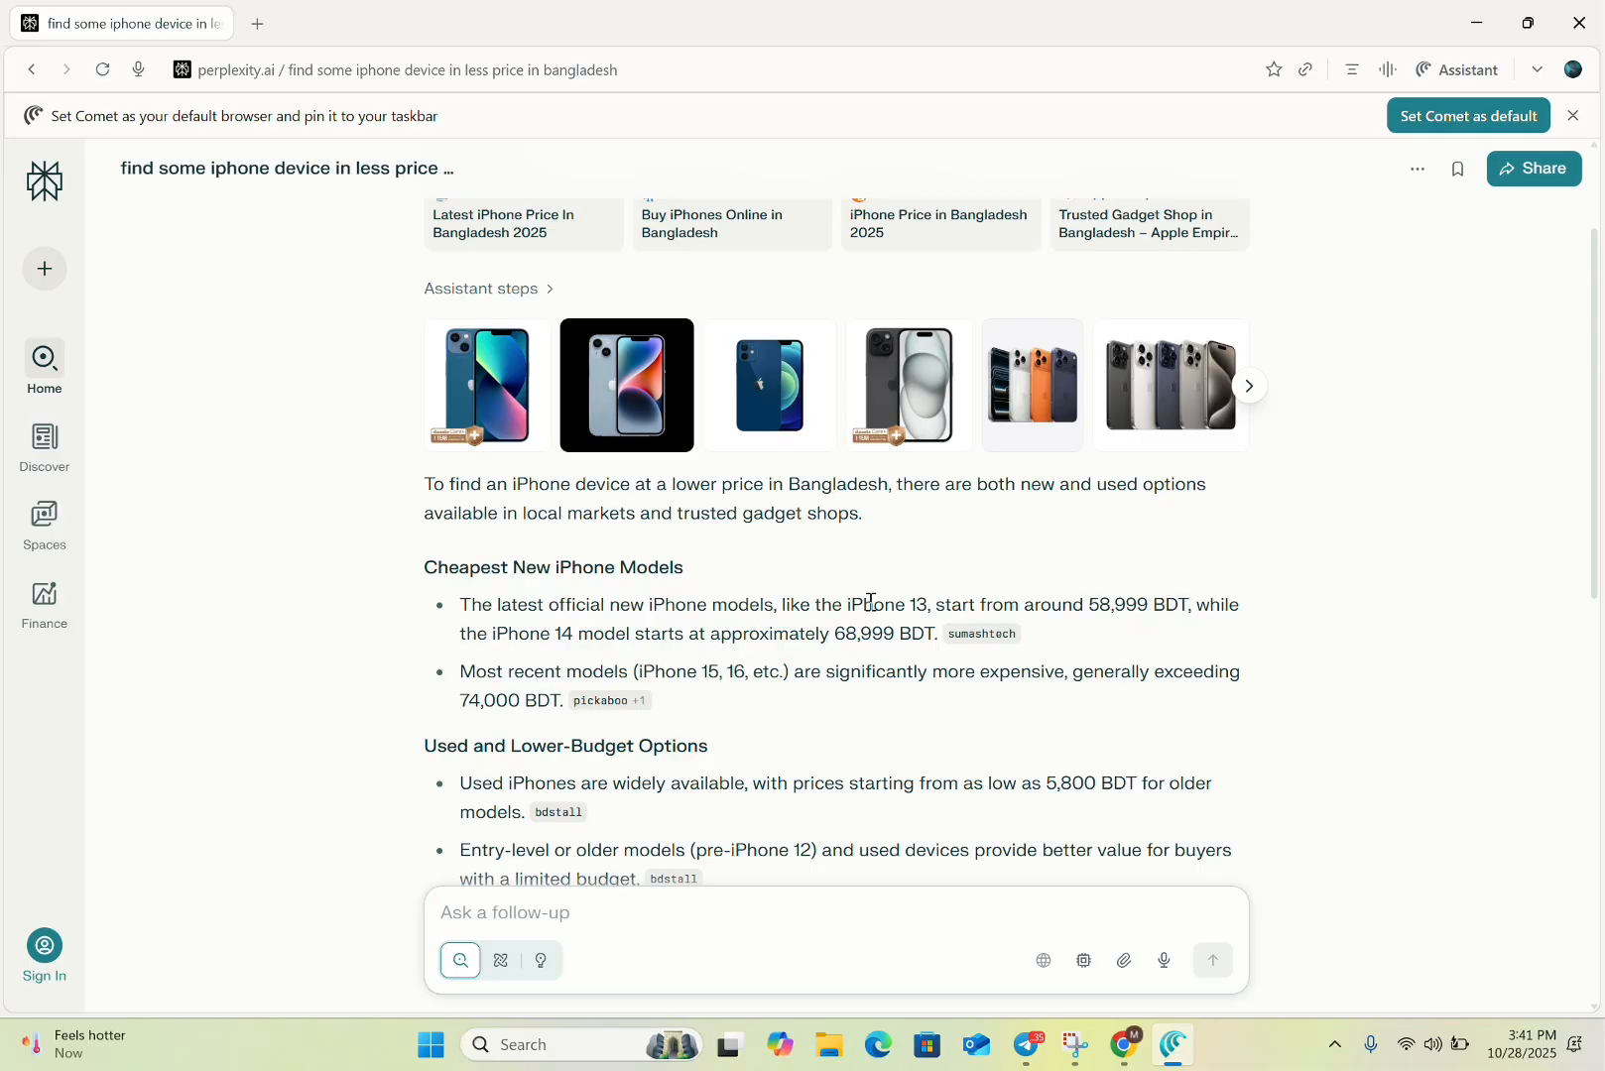
scroll(871, 602, "down", 3)
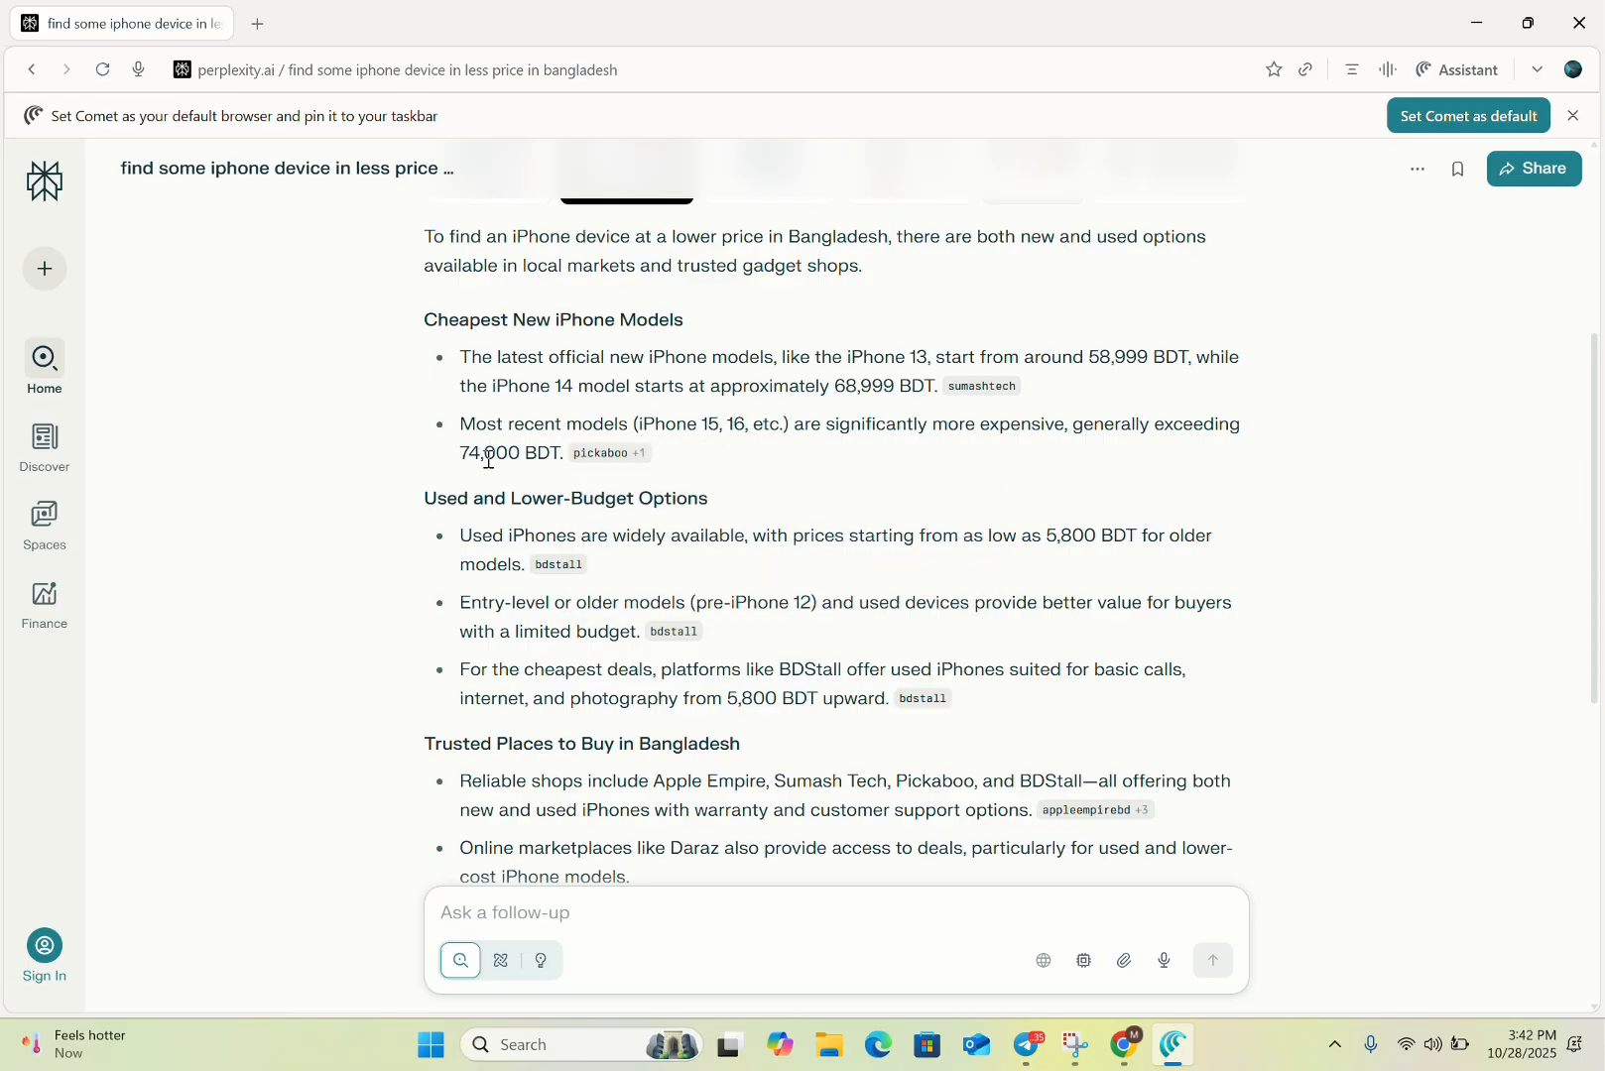
scroll(496, 489, "down", 7)
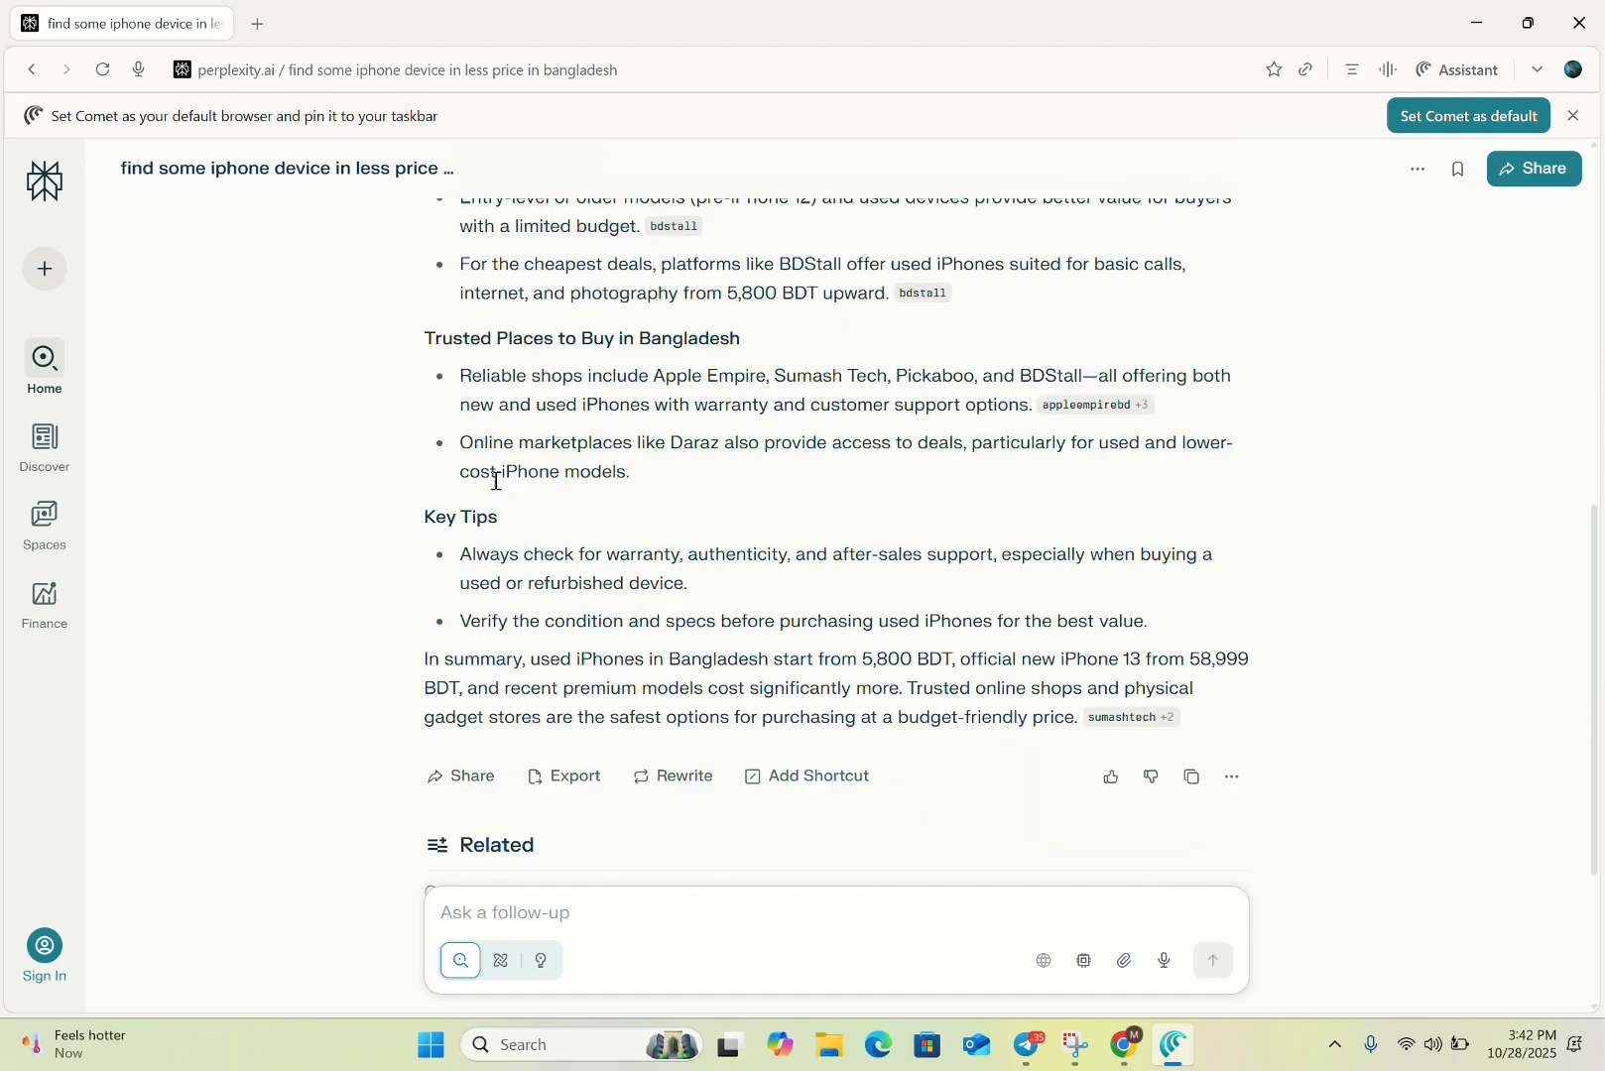
scroll(496, 489, "up", 10)
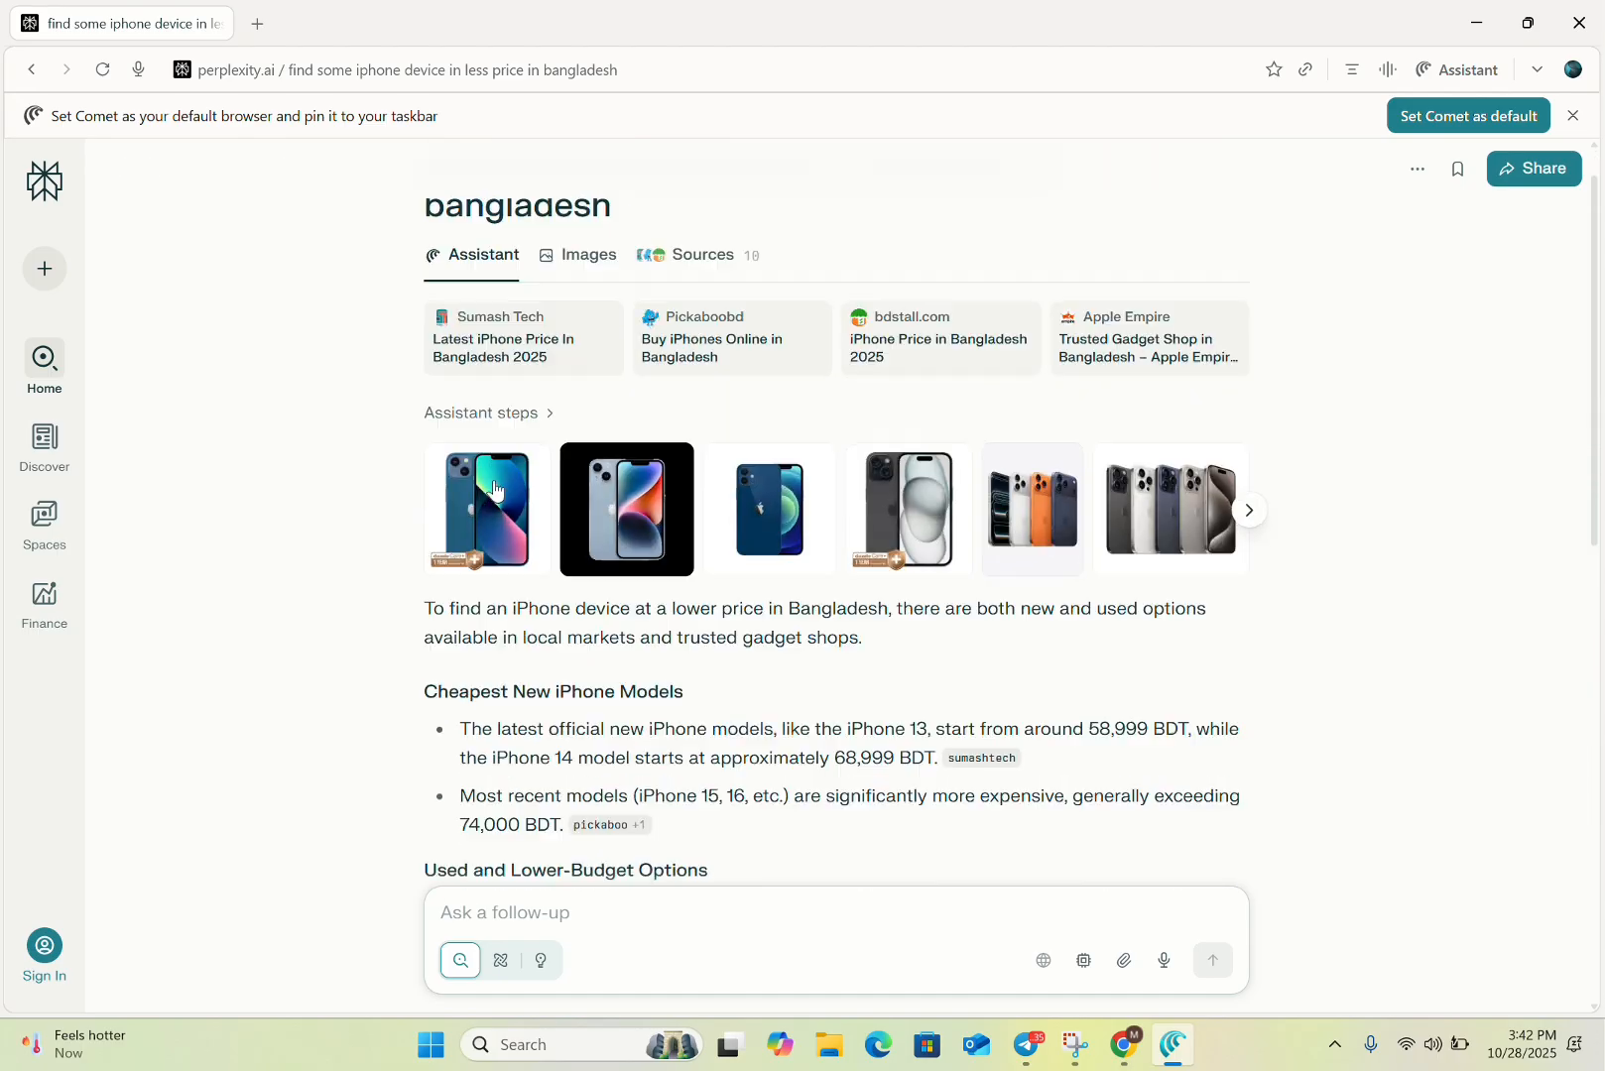
scroll(496, 487, "down", 10)
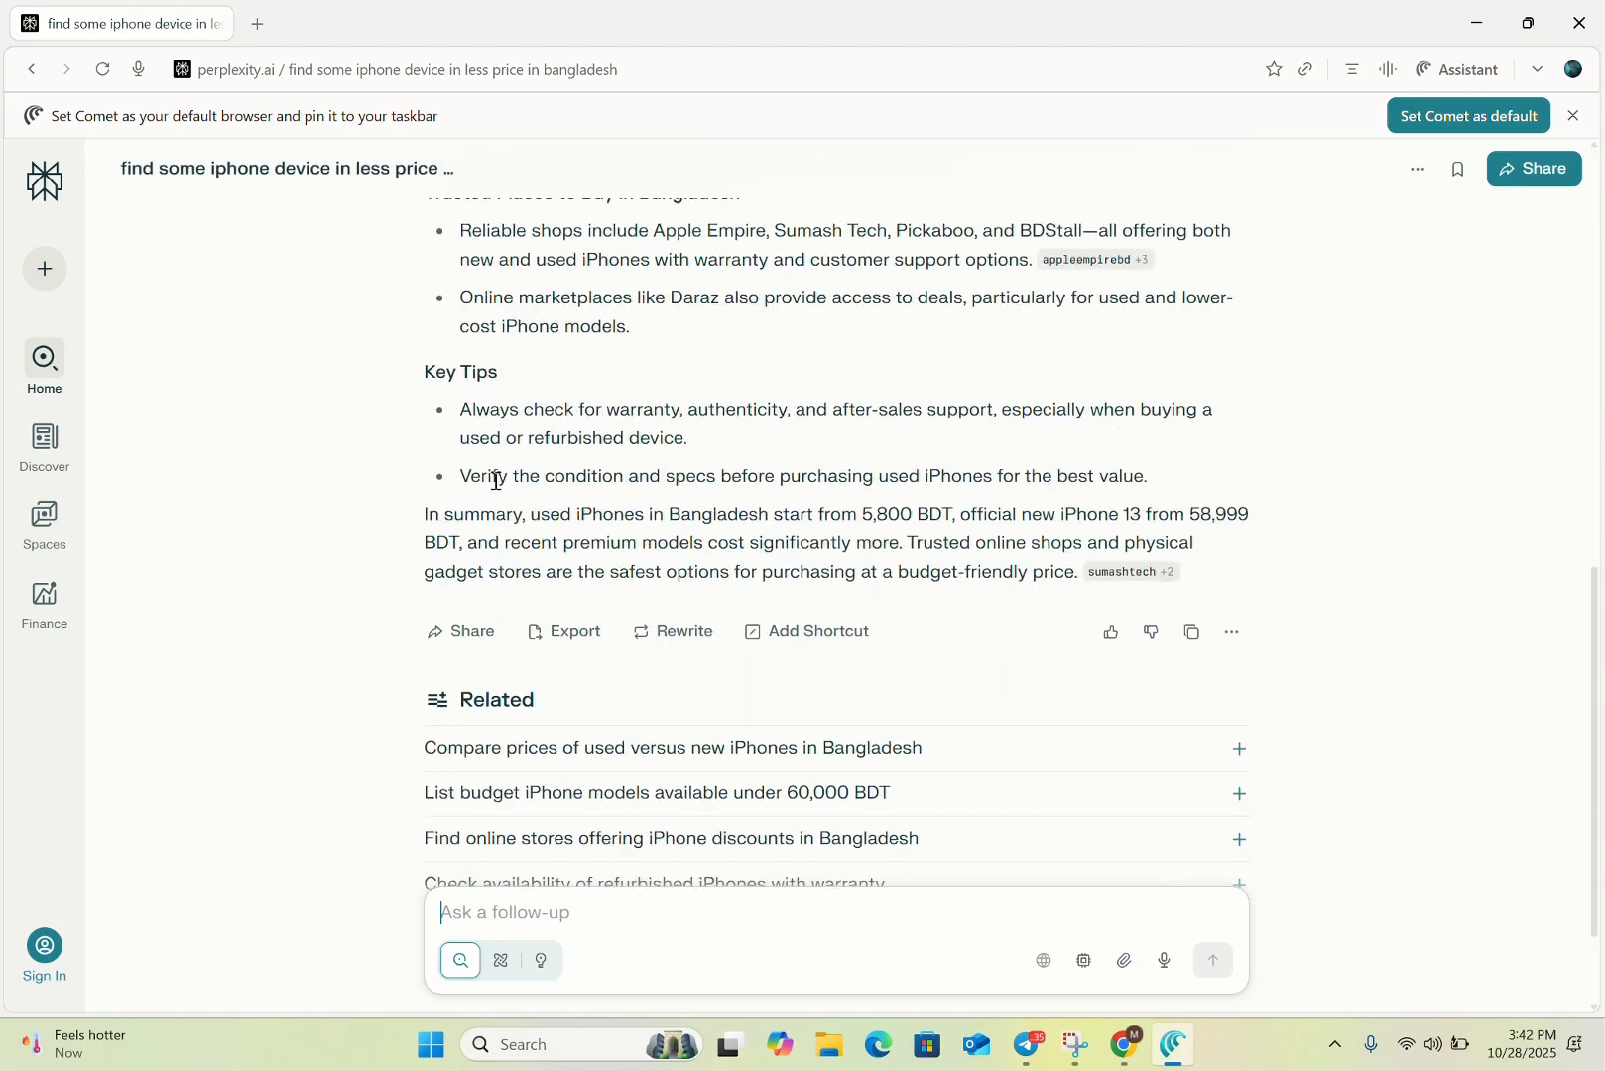
Submit the follow-up prompt "make an list of price" in the same thread.
type("make an list of")
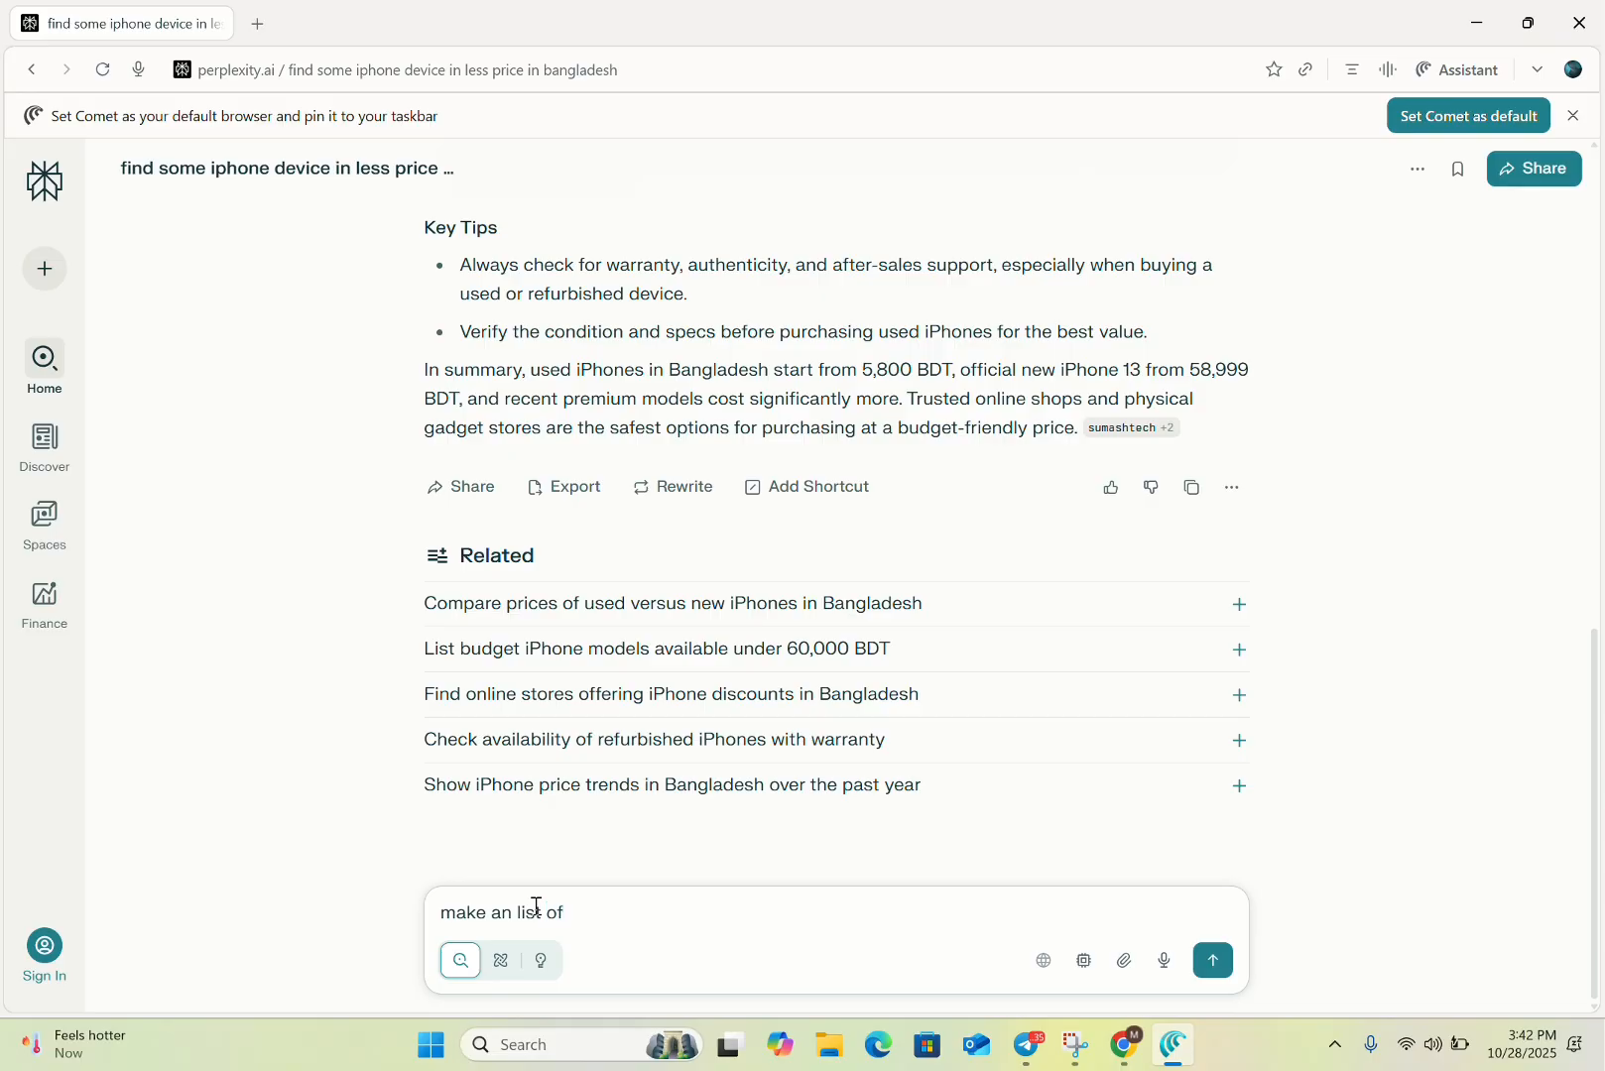
type("price")
key("Return")
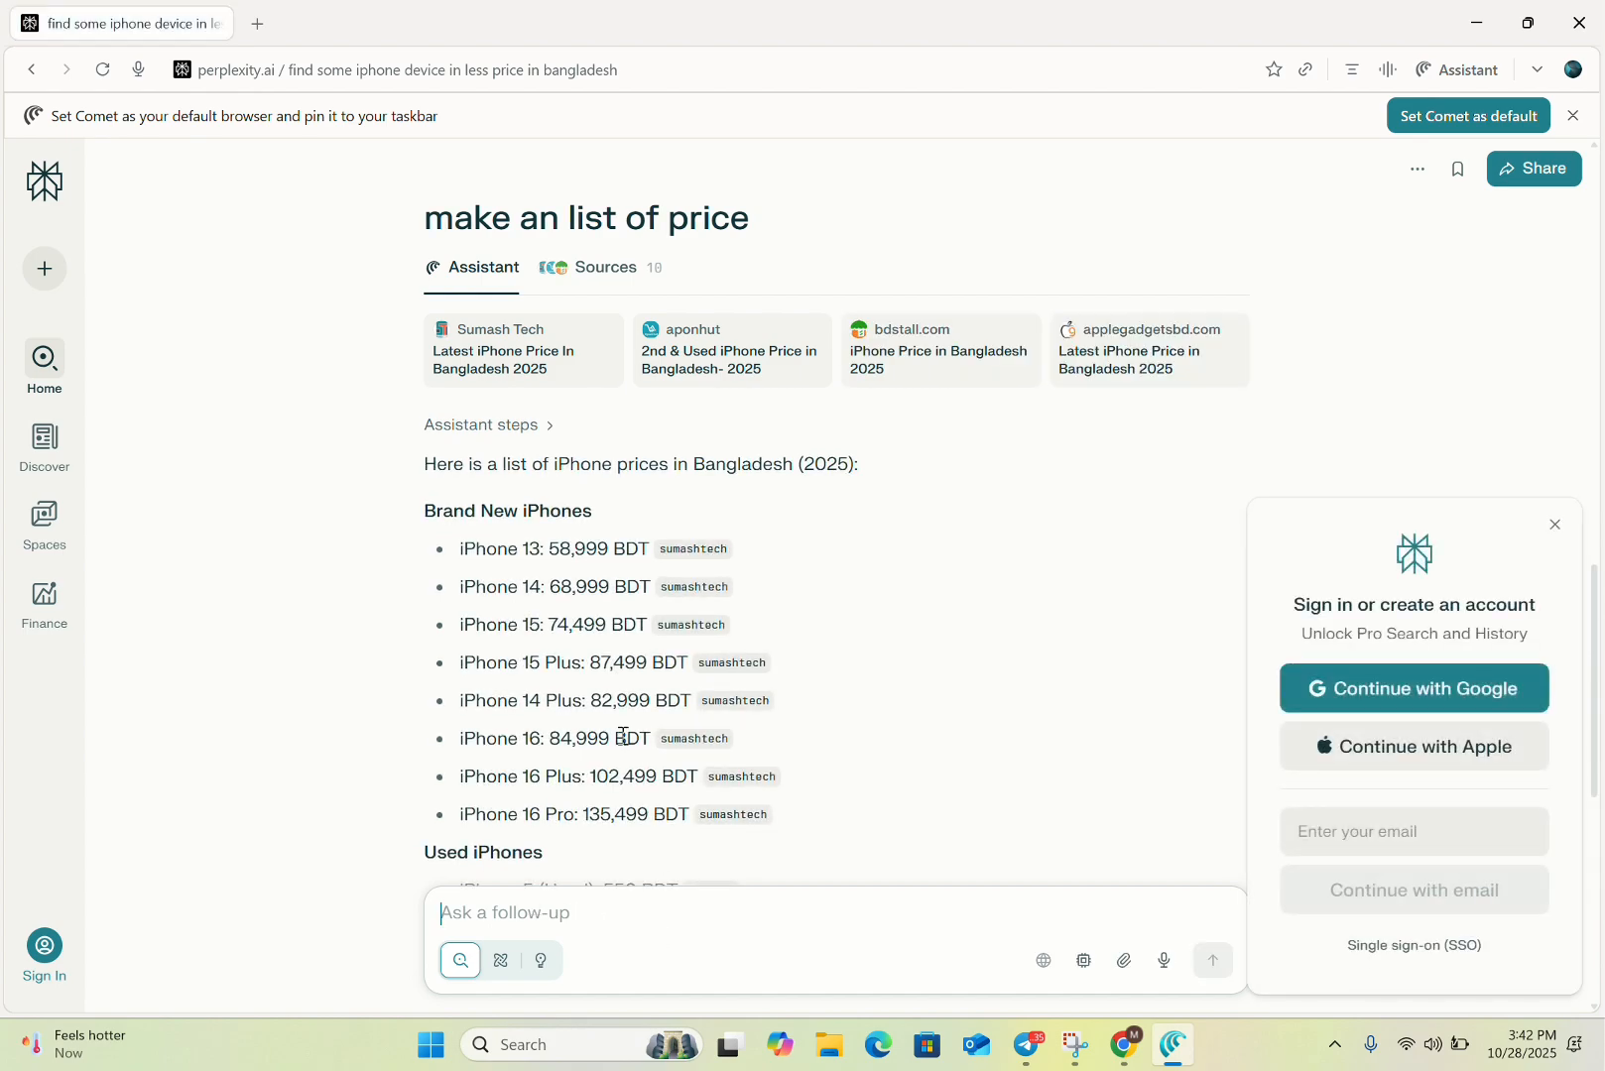
Read through the generated iPhone price list, covering the brand new models, used models and typical price ranges.
scroll(623, 735, "down", 2)
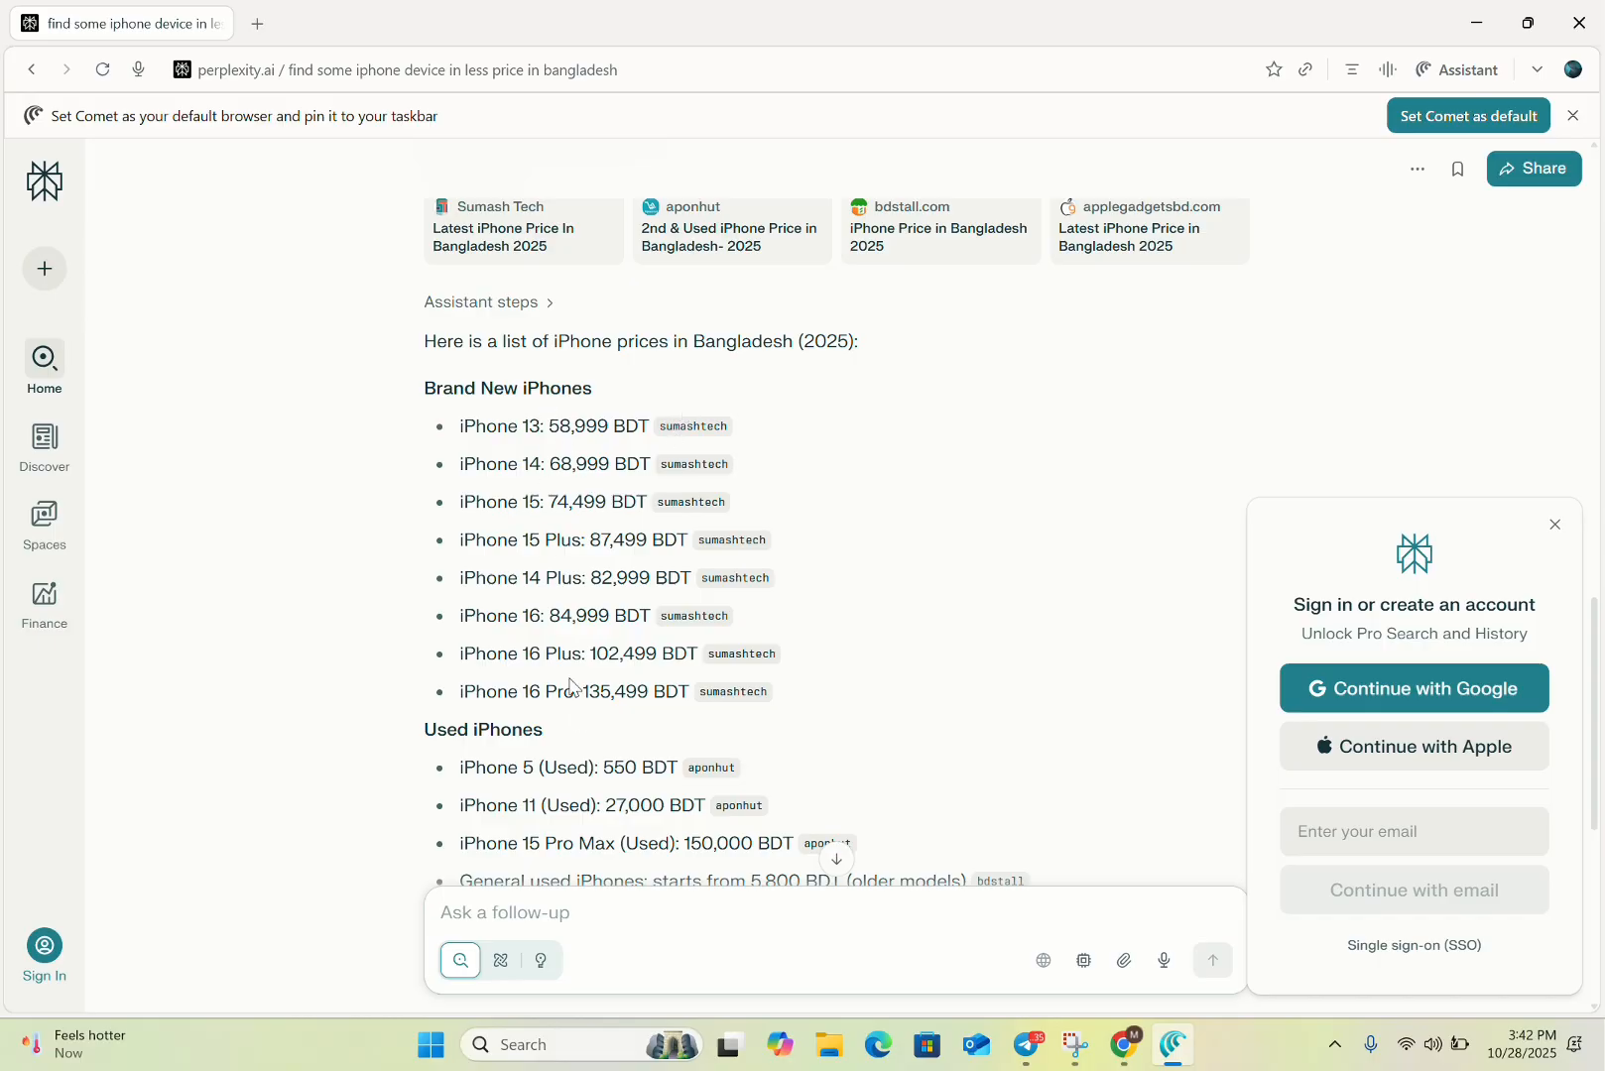
scroll(576, 685, "down", 2)
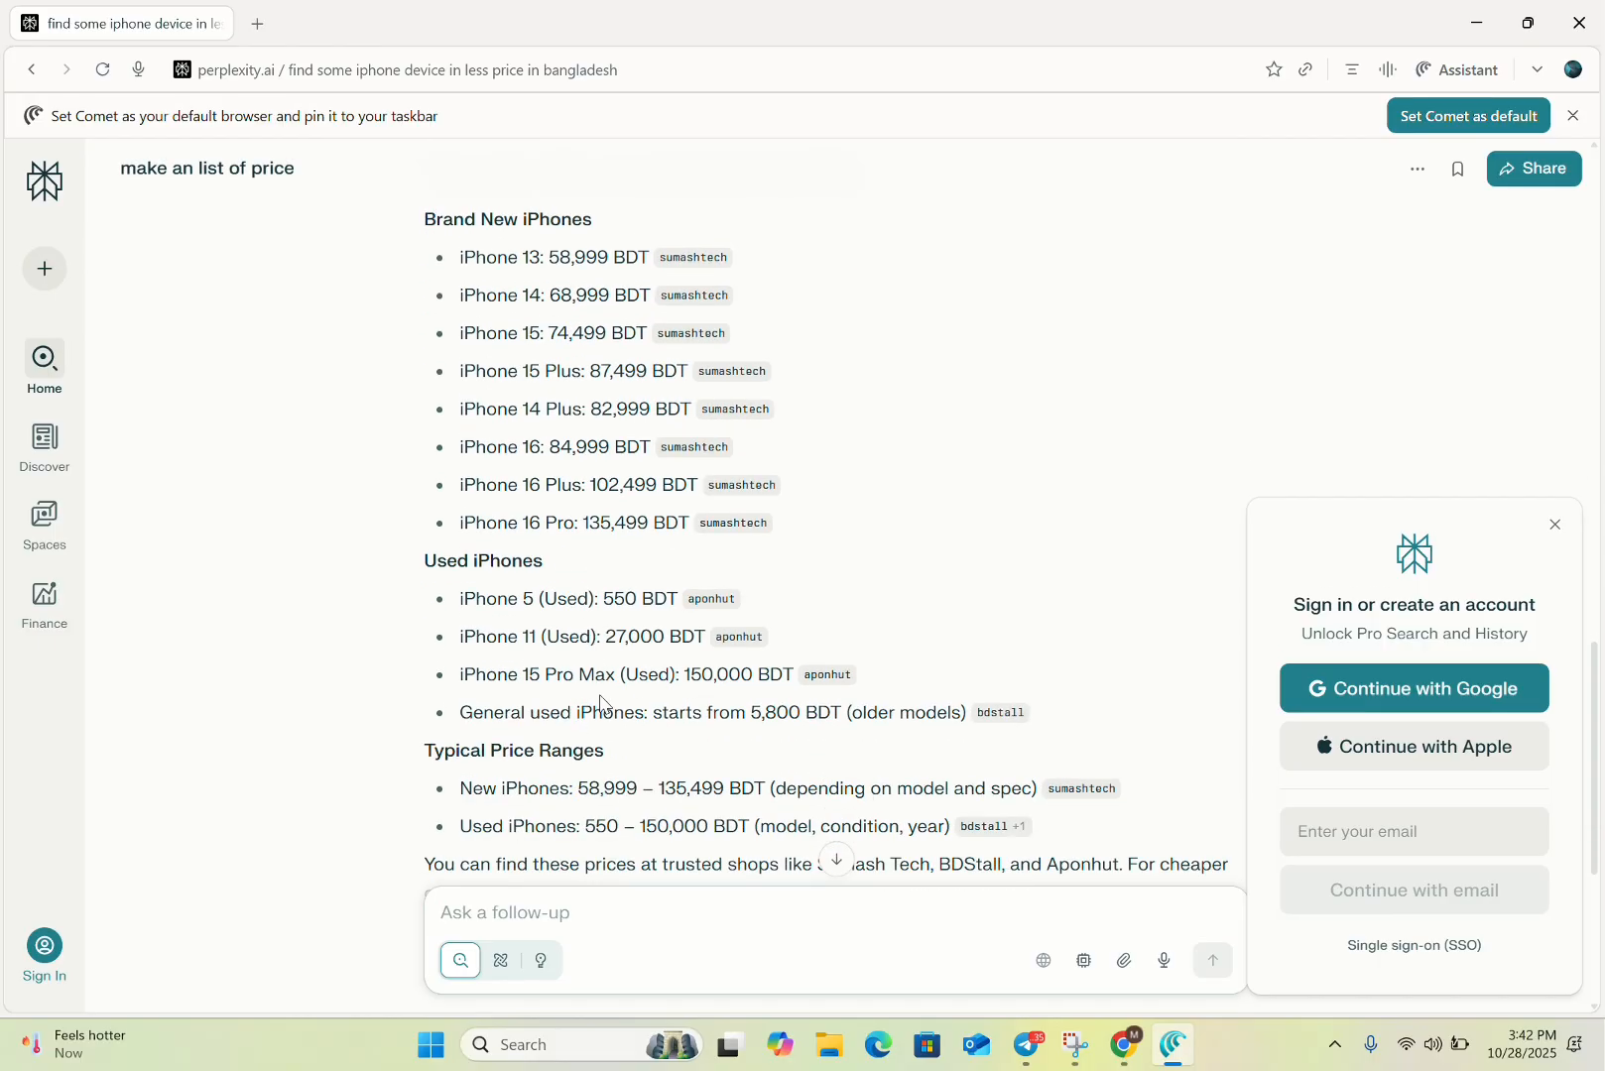
scroll(601, 701, "down", 2)
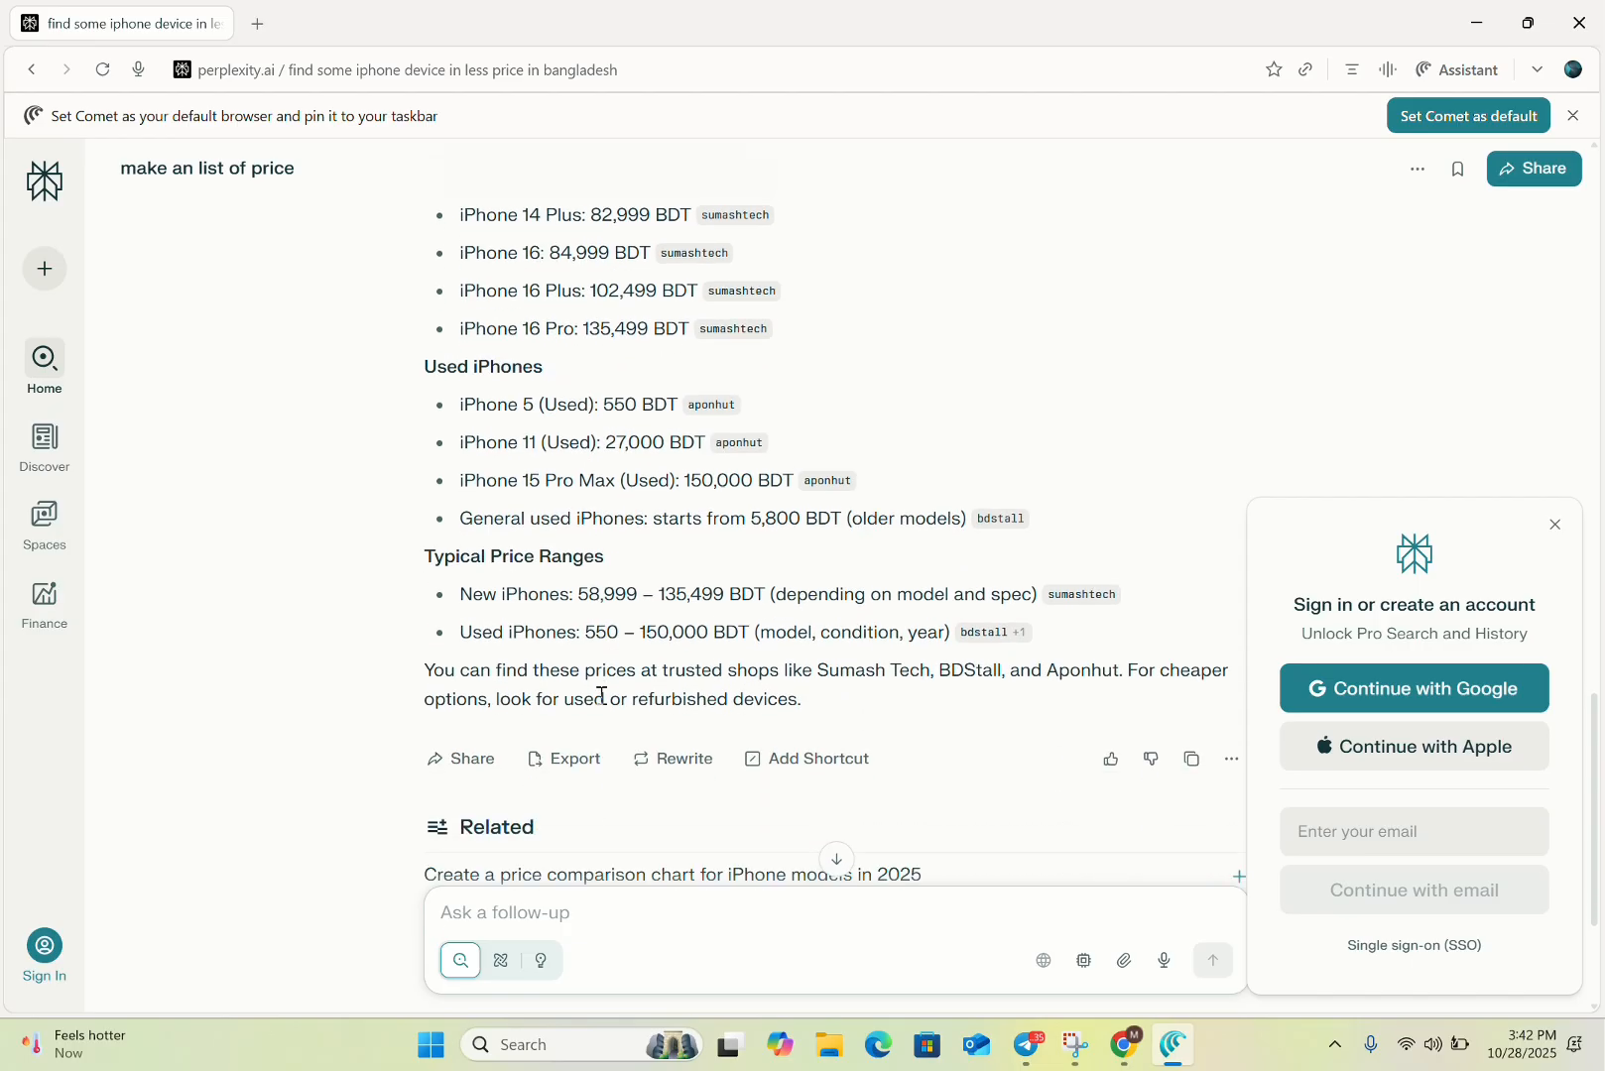
scroll(601, 695, "up", 3)
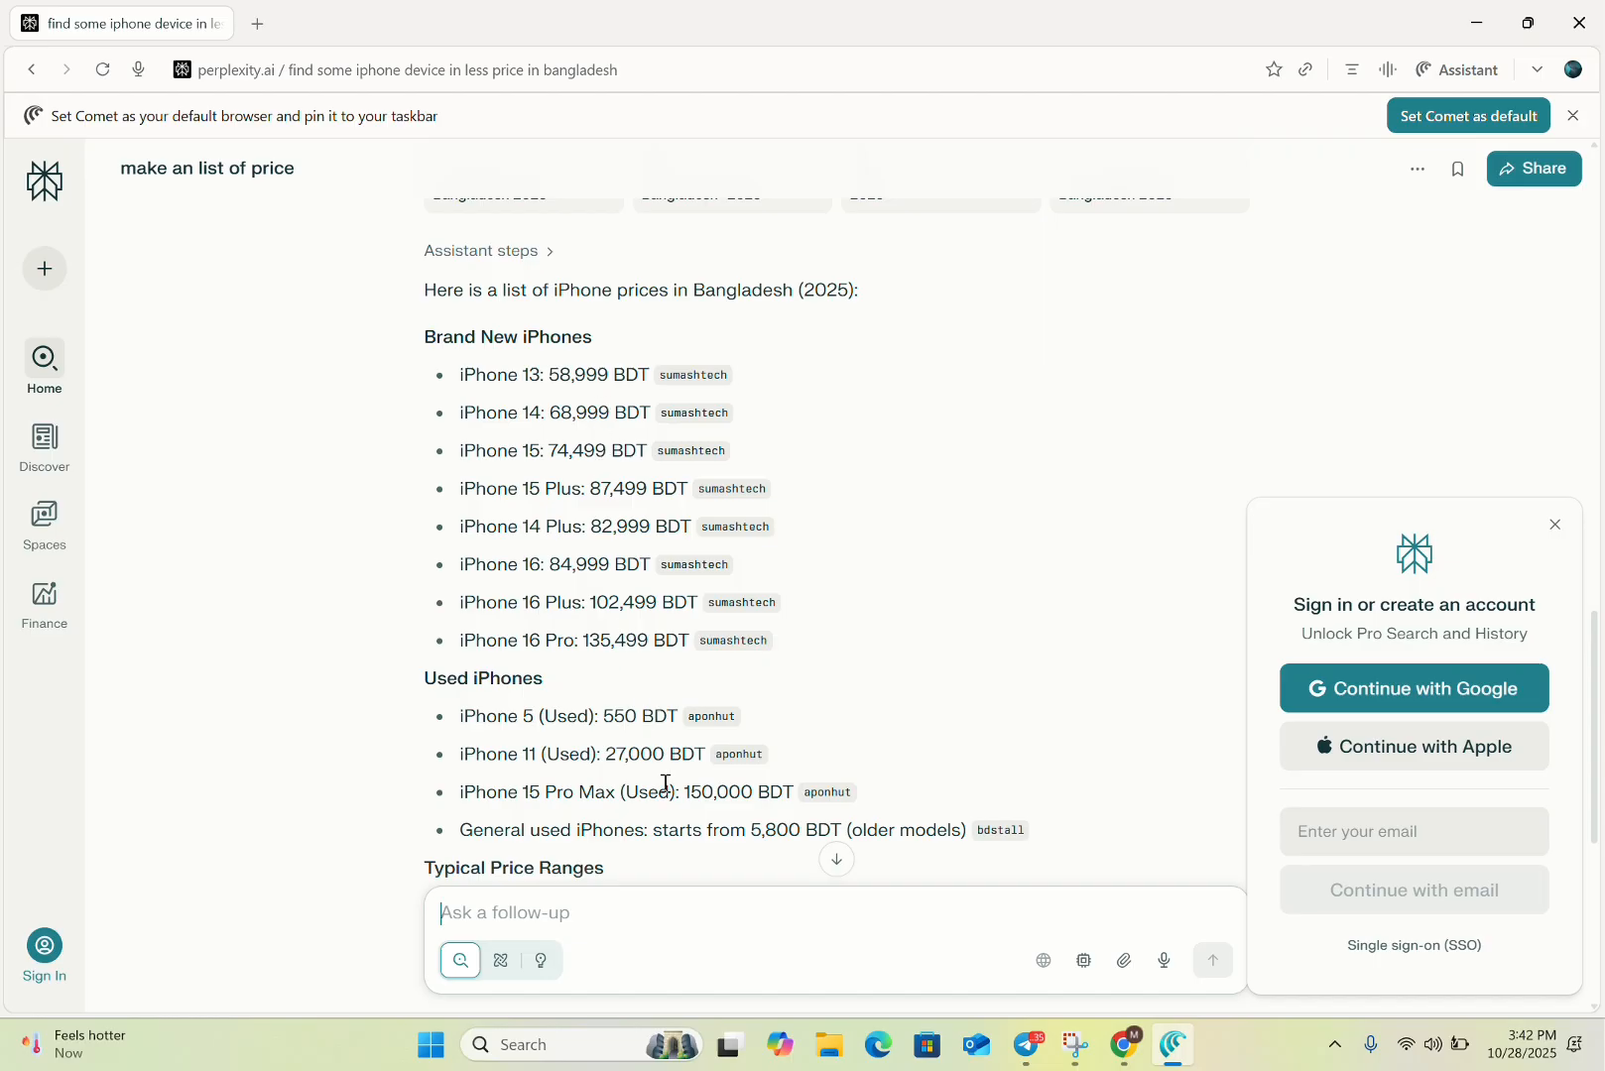
scroll(948, 667, "up", 3)
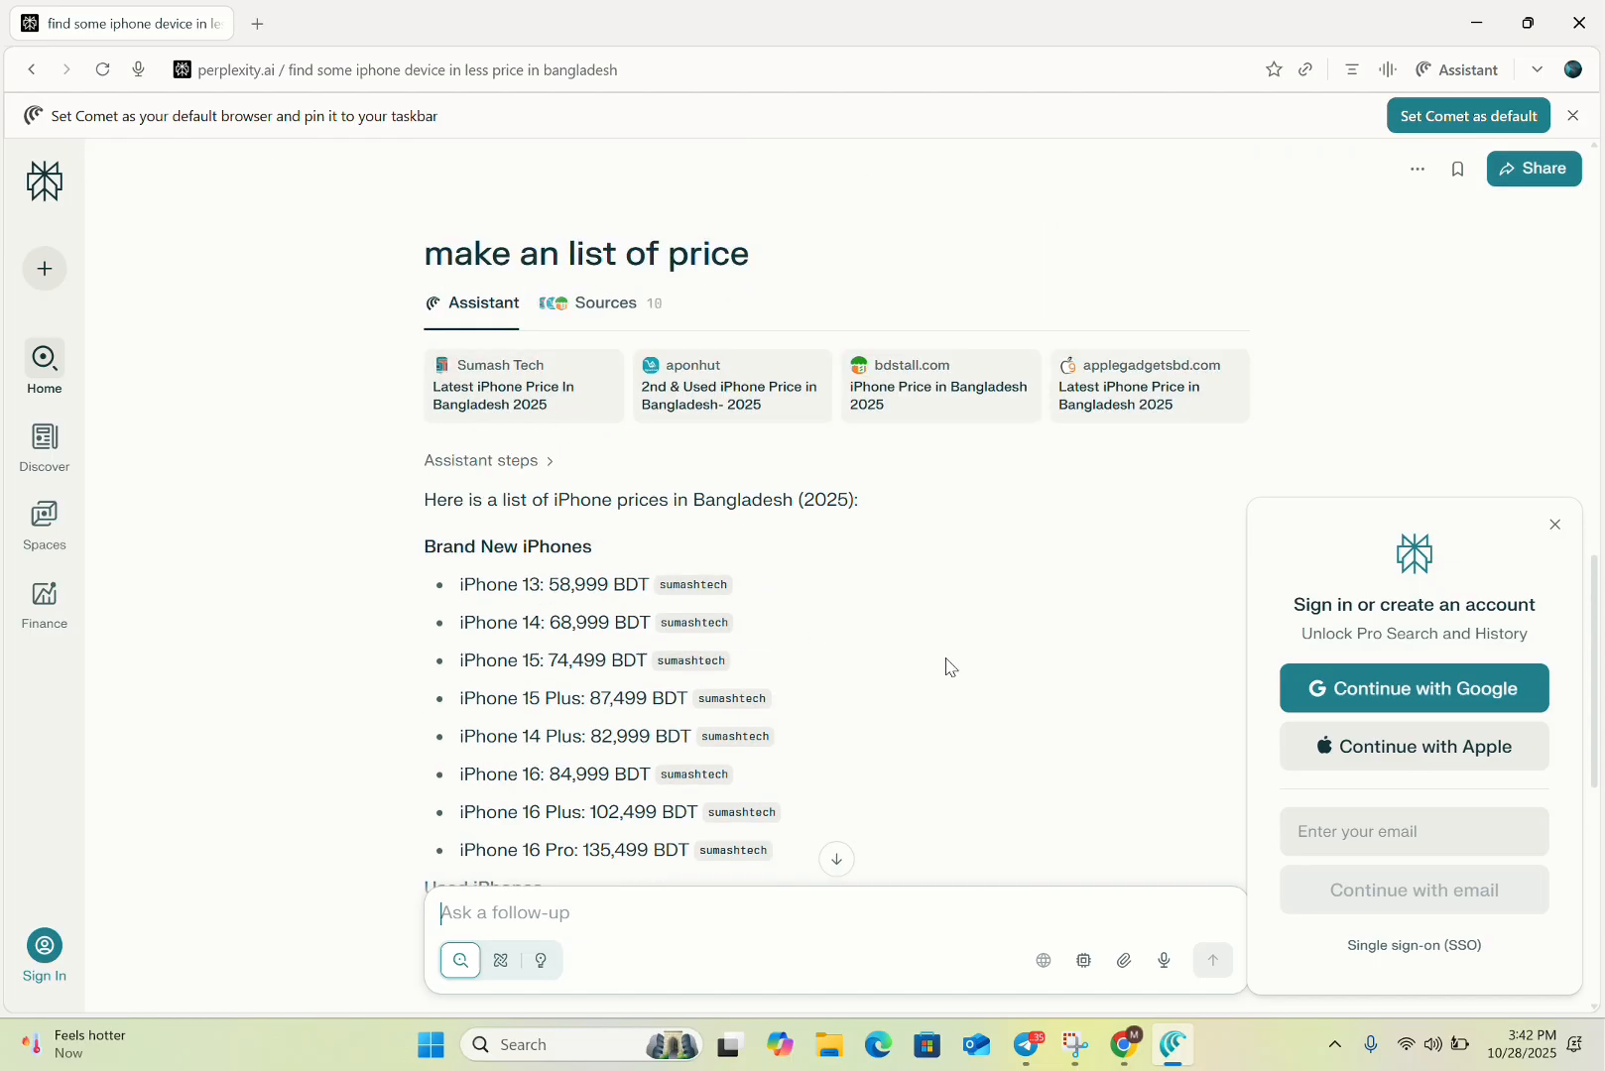
scroll(951, 667, "up", 1)
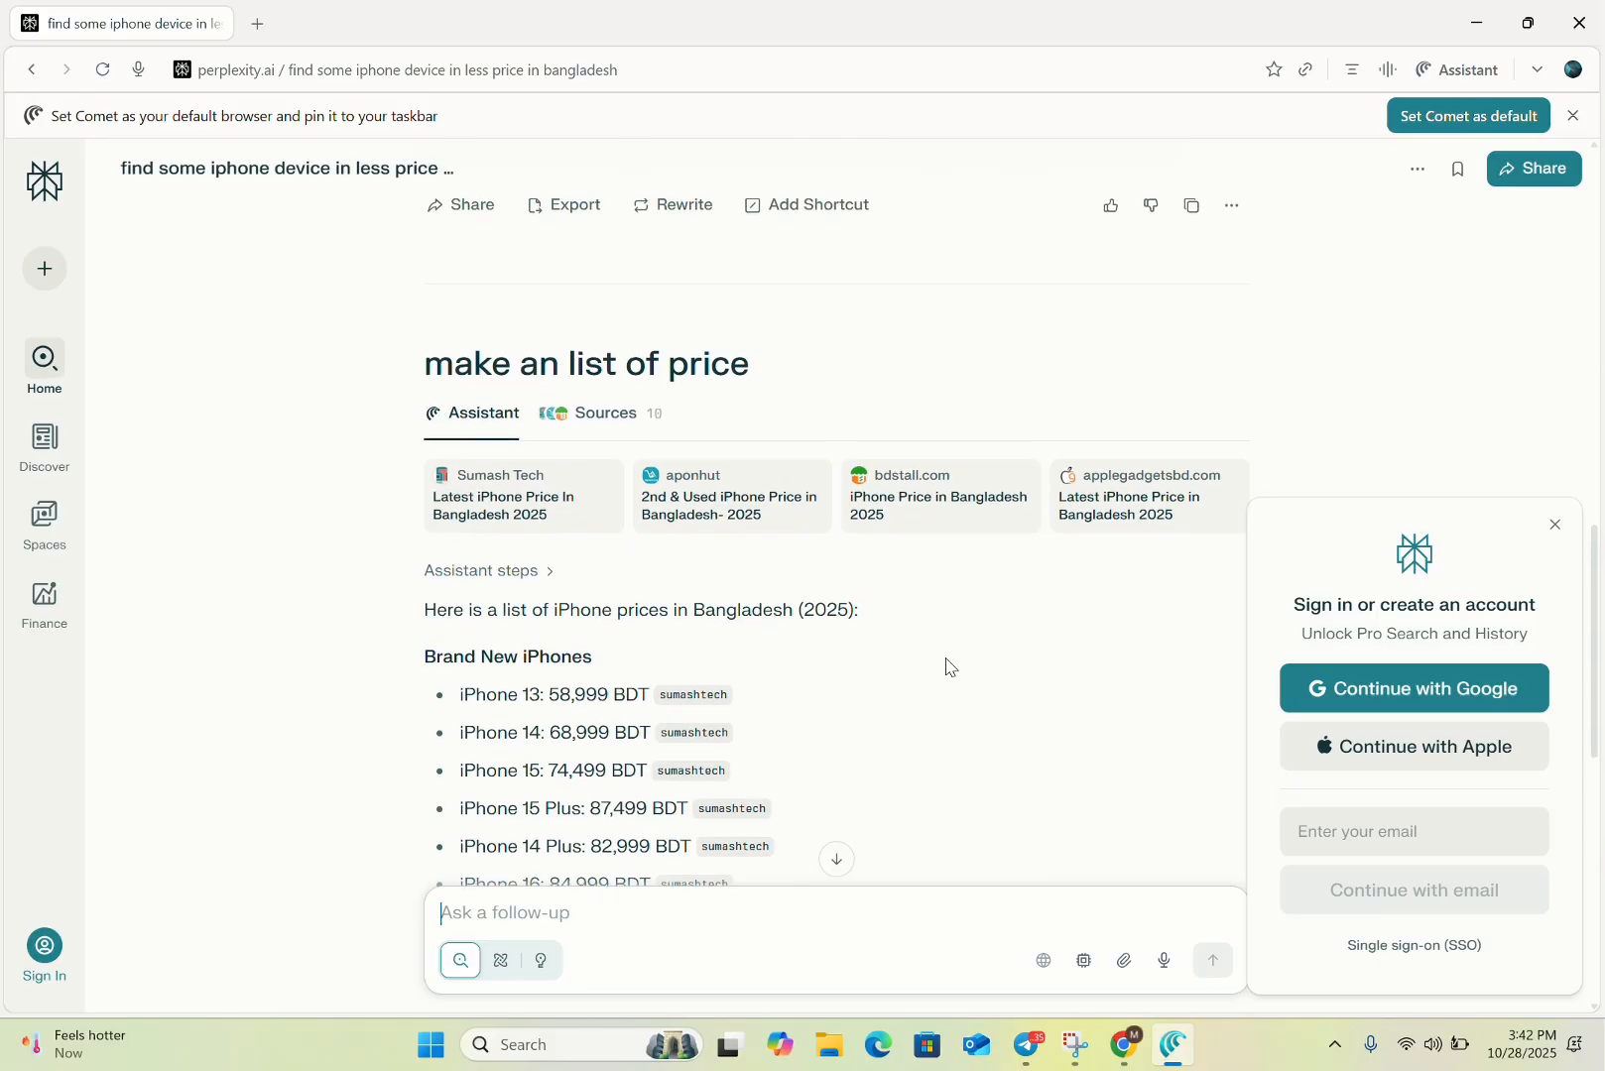